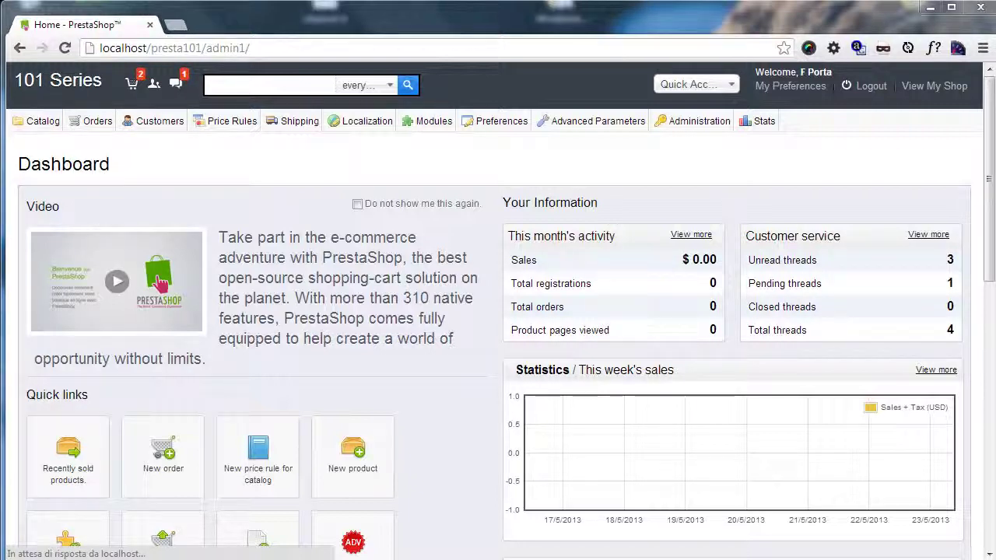
# Set Enable Multistore to Yes in the General preferences and save it
pyautogui.moveTo(494, 120)
pyautogui.click(496, 148)
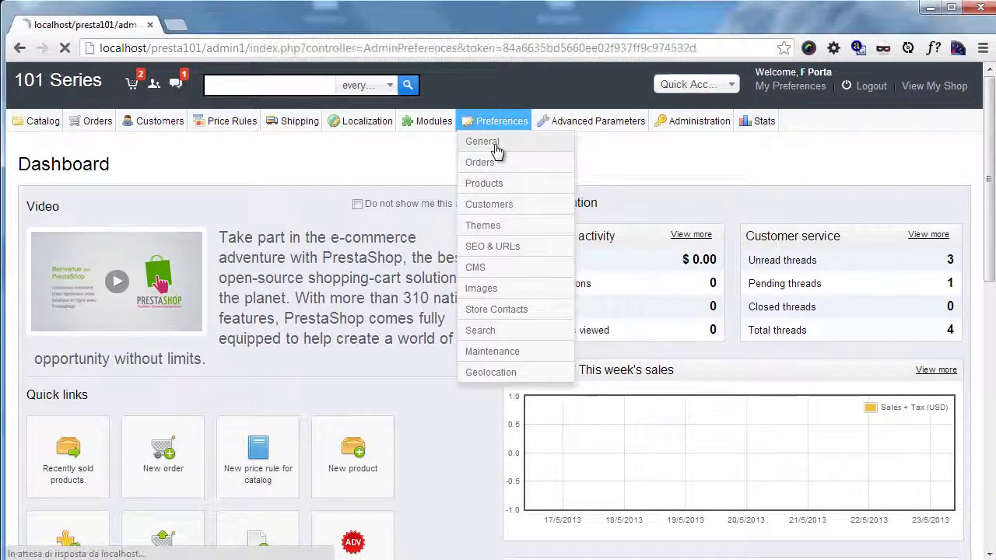
pyautogui.scroll(-2, 226, 203)
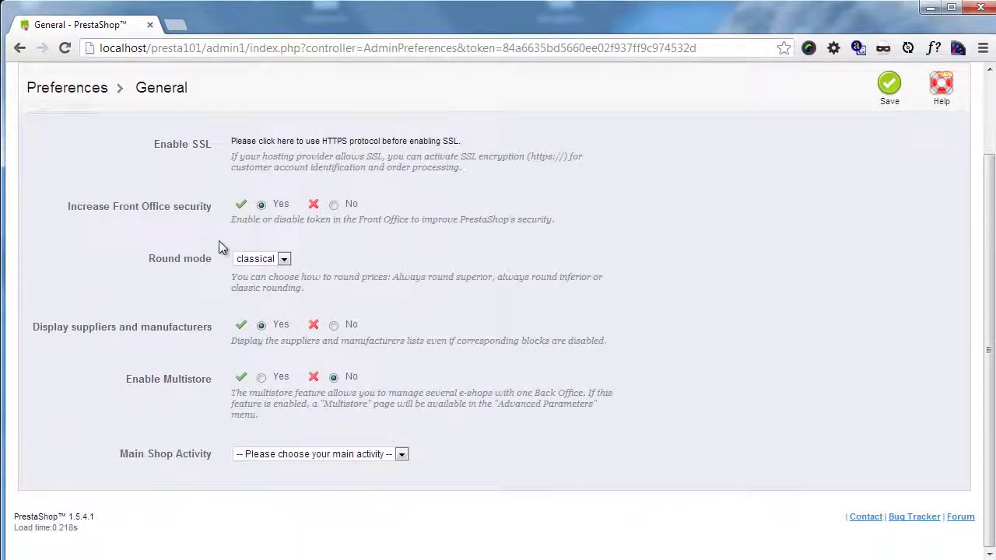
pyautogui.click(262, 377)
pyautogui.click(893, 87)
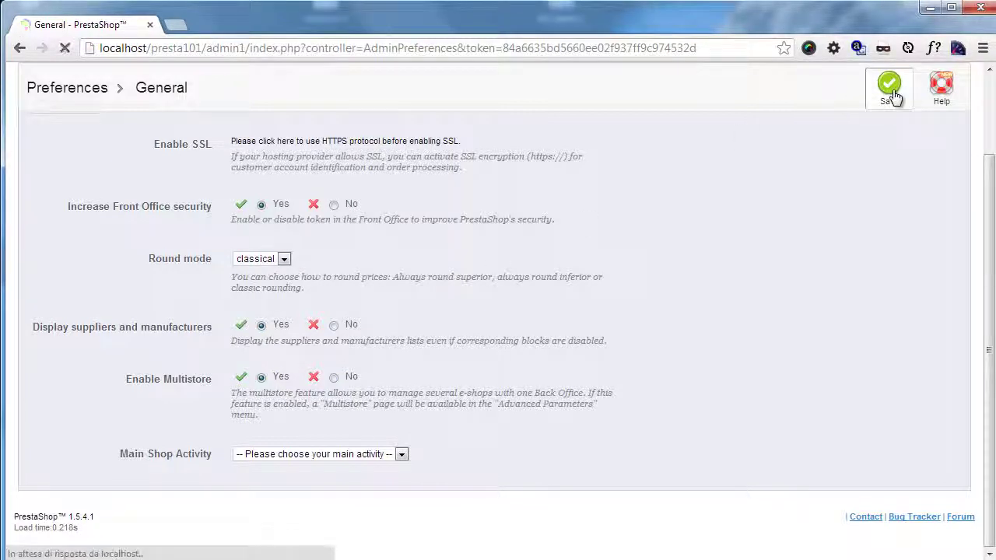
pyautogui.moveTo(571, 133)
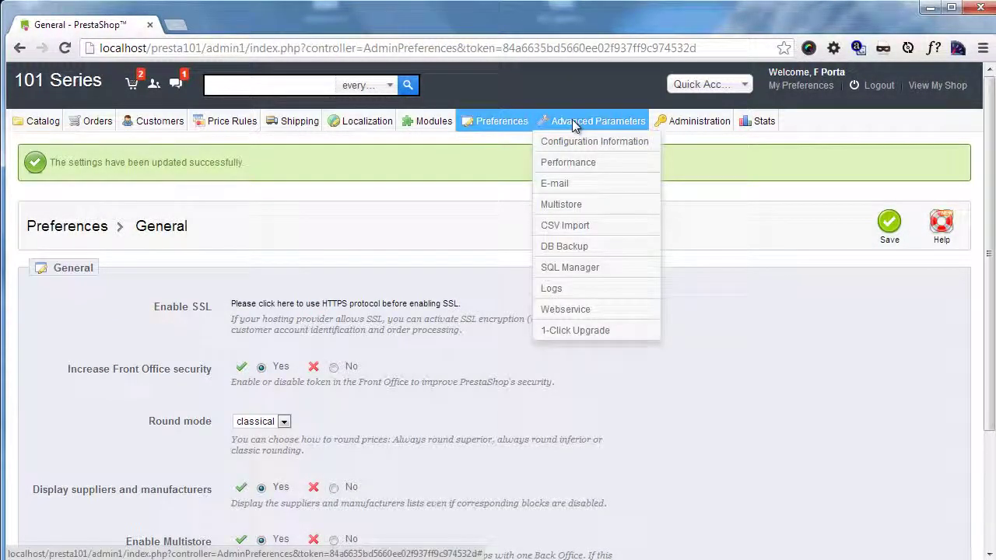
# Open Advanced Parameters › Multistore to see the Default group with 101 Series
pyautogui.click(561, 209)
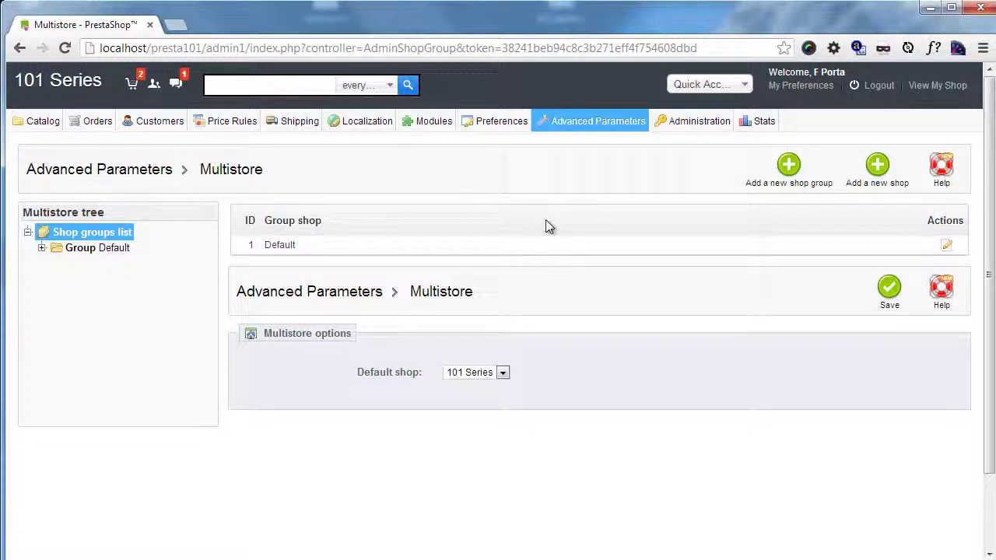
pyautogui.click(793, 166)
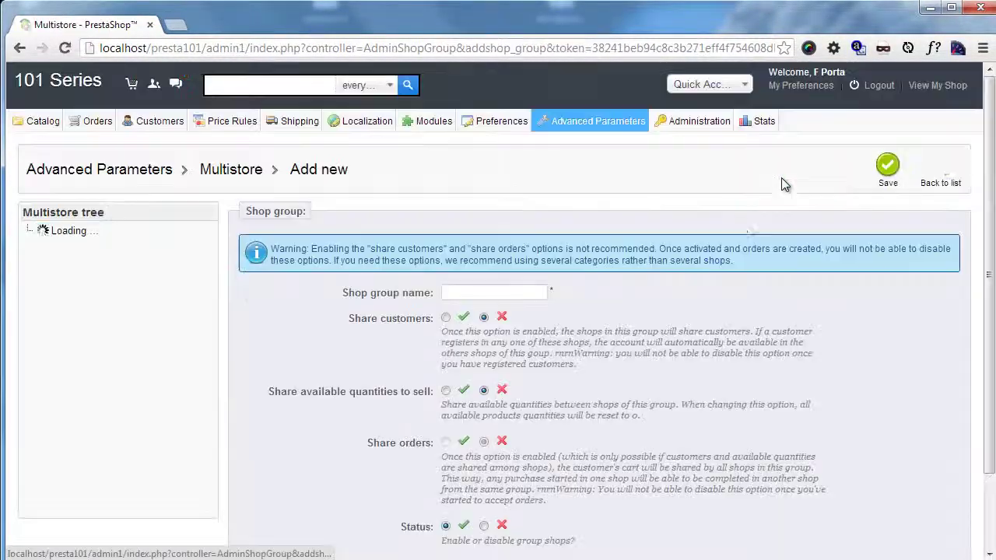
pyautogui.scroll(-3, 733, 228)
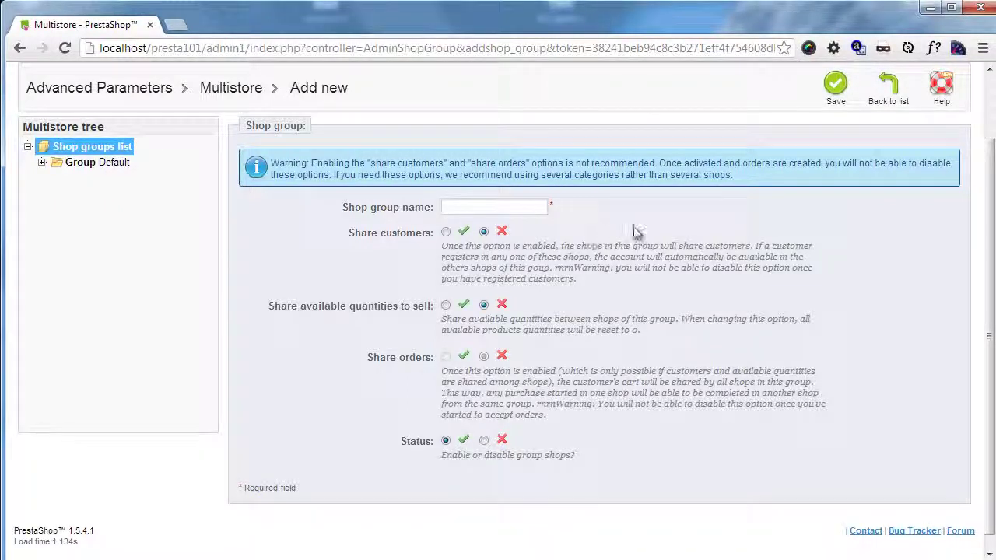
pyautogui.click(901, 104)
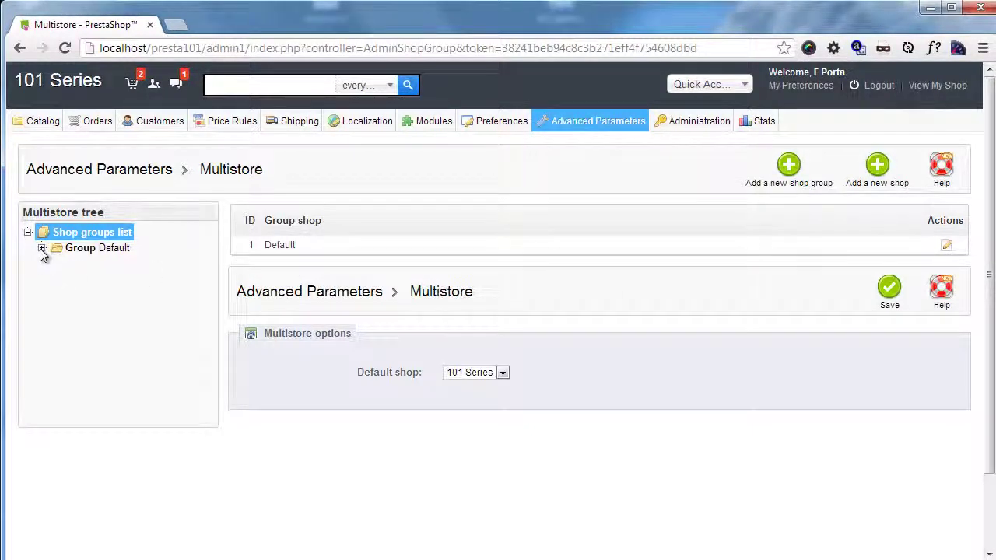
# Open the 101 Series shop from the Default group for editing
pyautogui.click(76, 249)
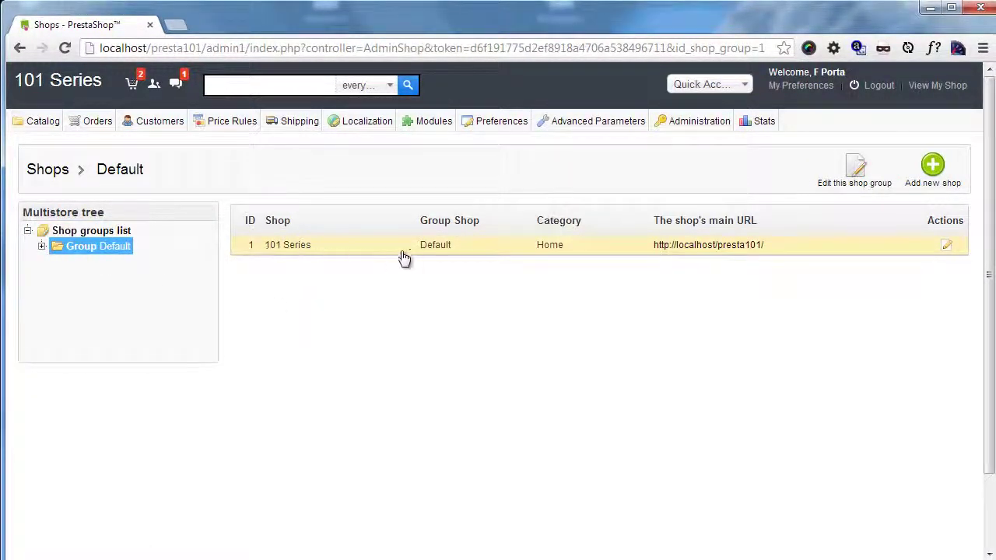
pyautogui.click(944, 249)
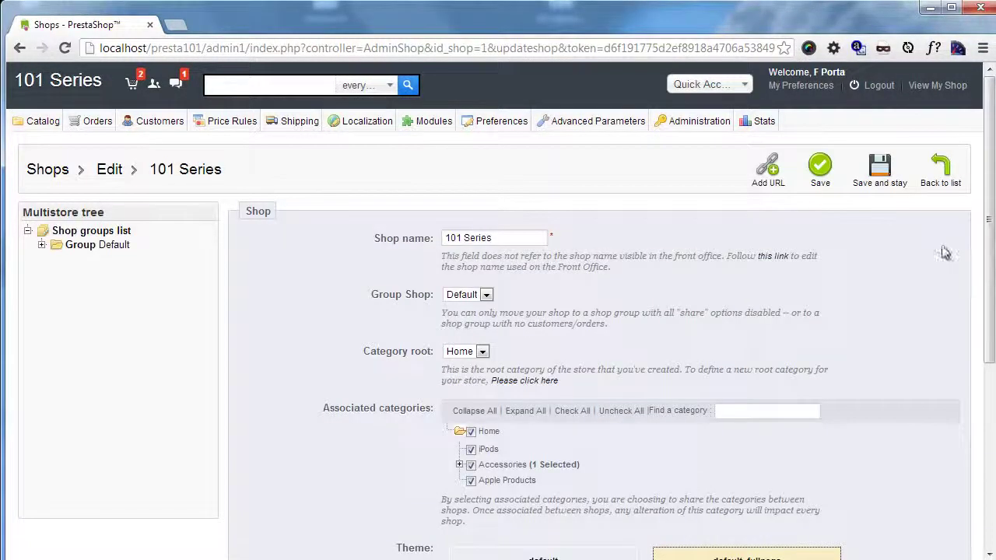
pyautogui.scroll(-4, 743, 267)
pyautogui.scroll(3, 349, 274)
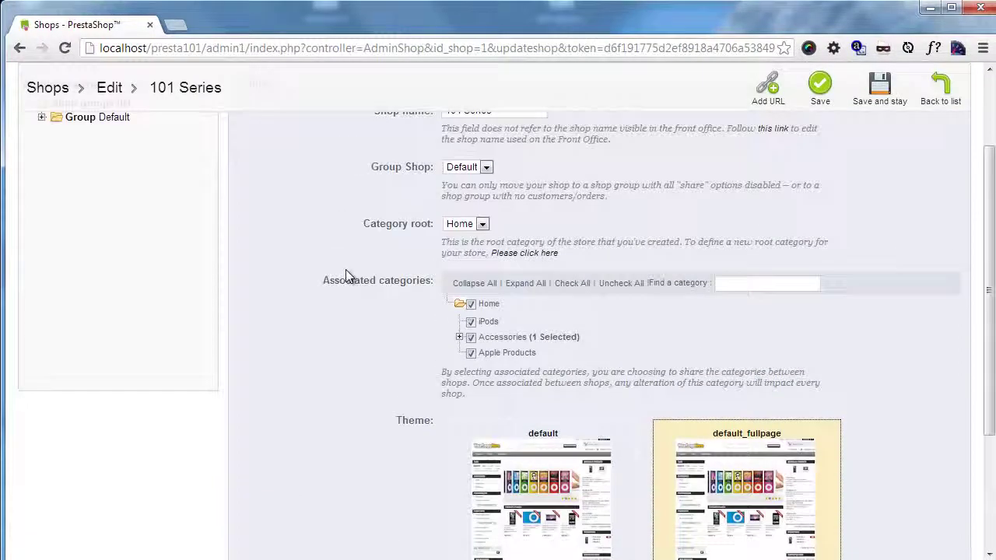
pyautogui.scroll(1, 350, 272)
pyautogui.scroll(-3, 327, 242)
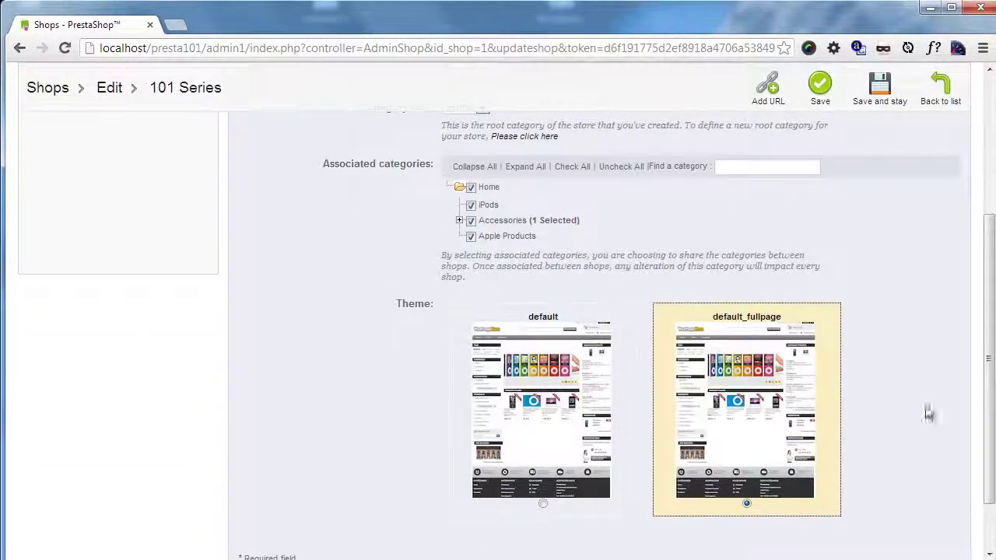
pyautogui.scroll(3, 456, 367)
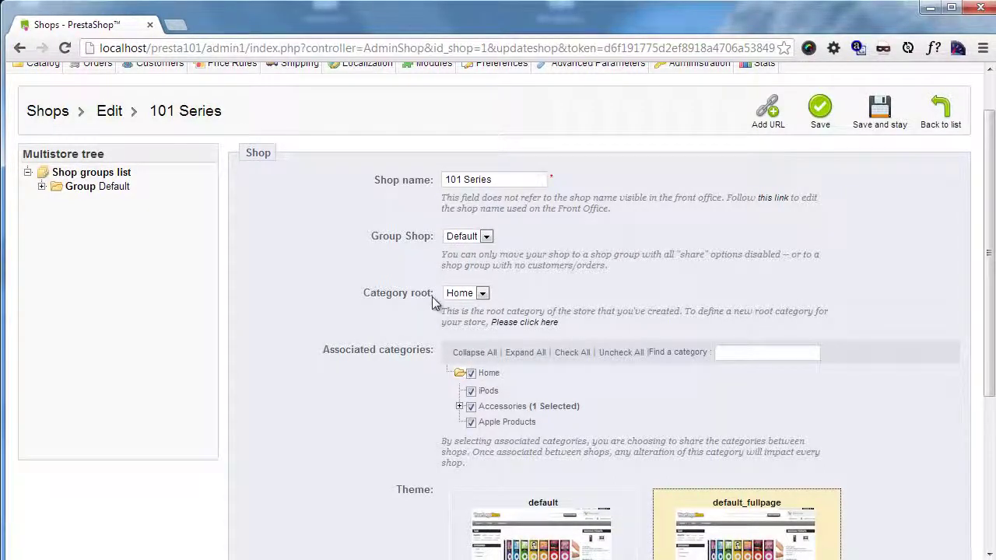
# Check the dropdowns, keeping category root Home and shop group Default
pyautogui.click(483, 293)
pyautogui.click(467, 304)
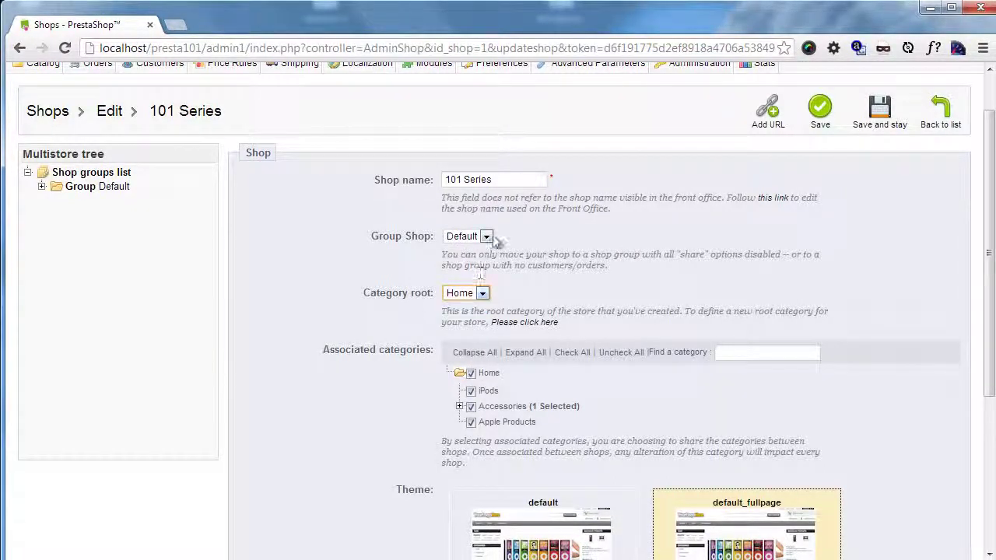
pyautogui.click(487, 236)
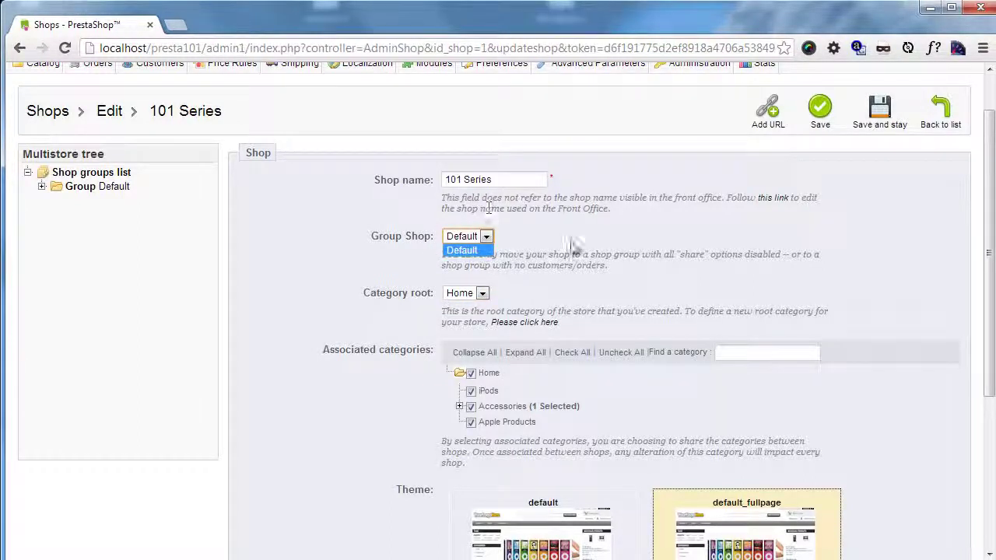
pyautogui.click(724, 224)
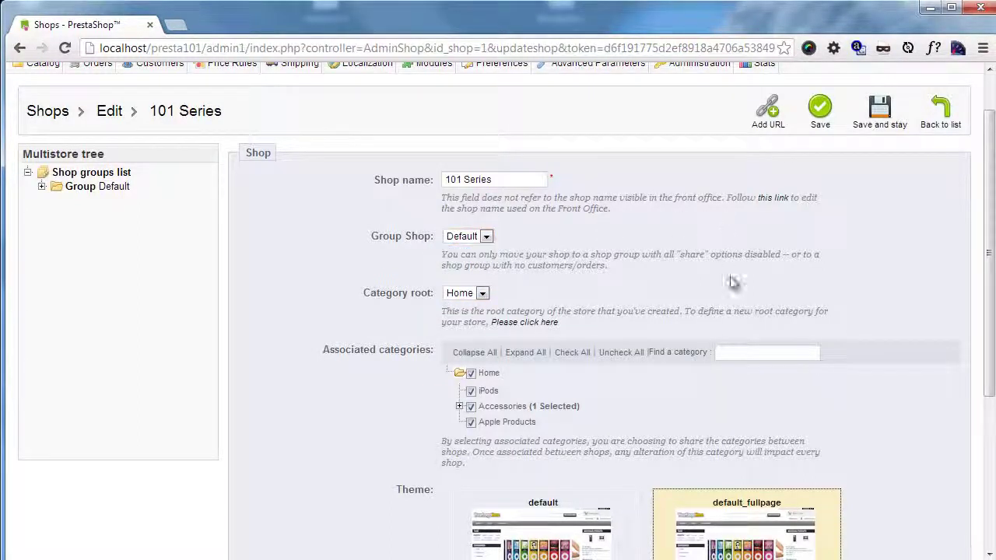
# Go back to the shop list and begin a new shop named 'Shop 2', rooted at Home
pyautogui.click(941, 129)
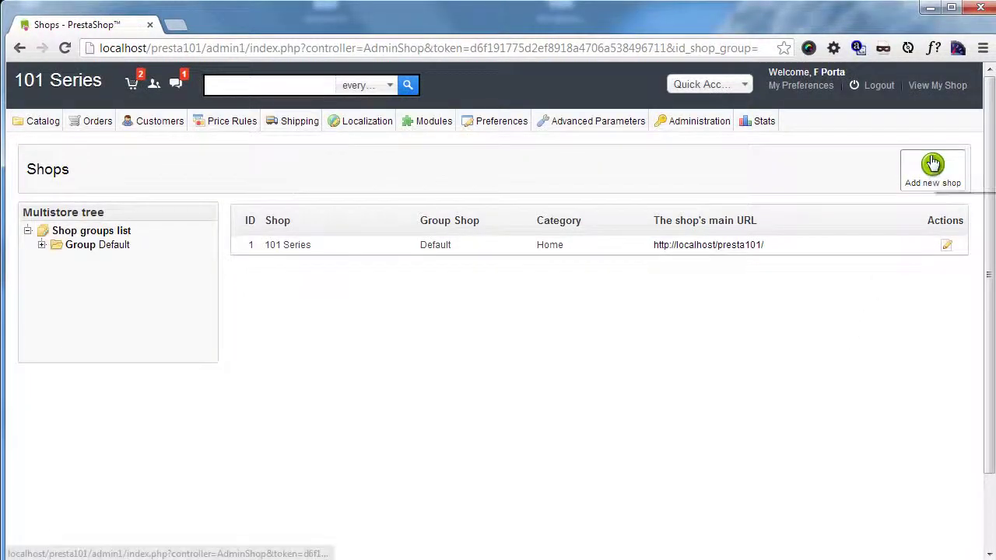
pyautogui.click(933, 167)
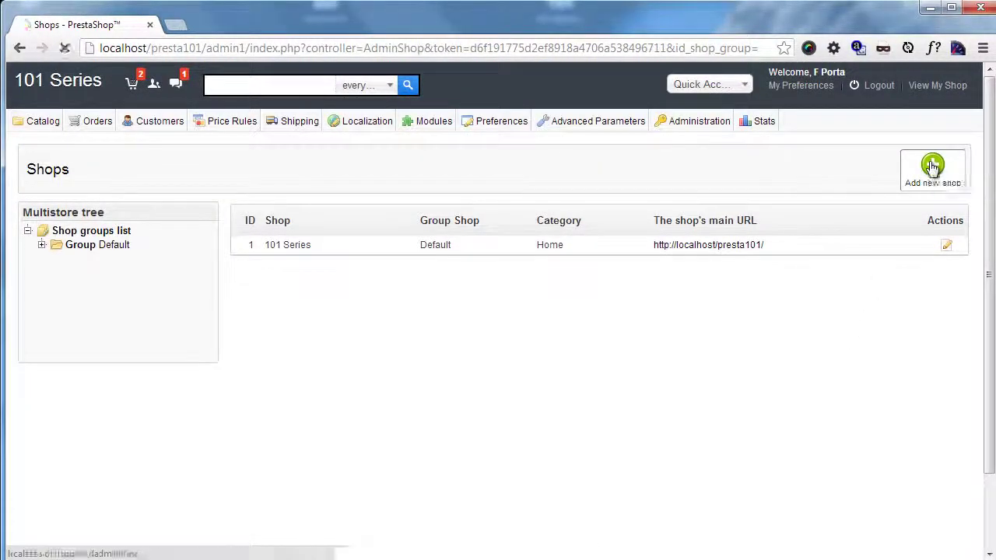
pyautogui.click(471, 236)
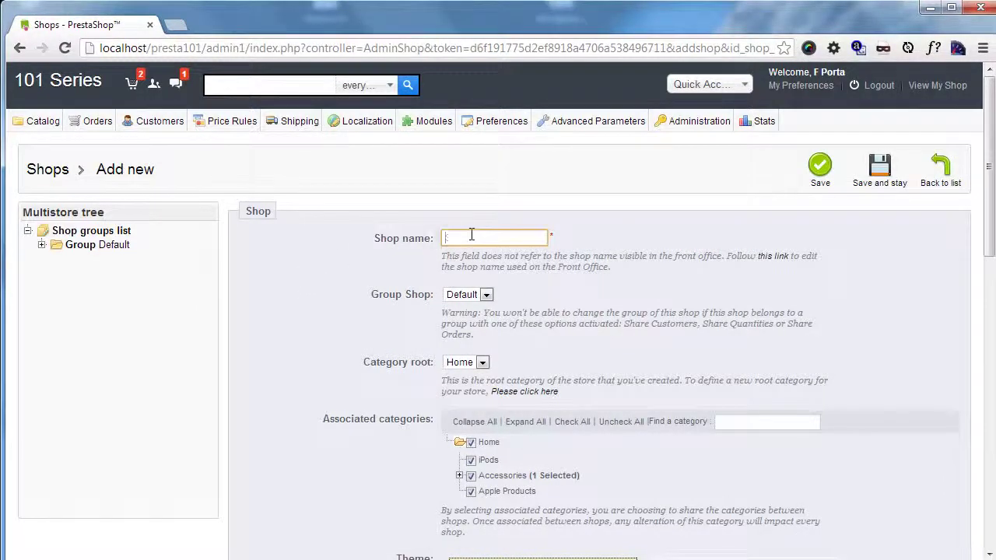
pyautogui.write('Shop 2')
pyautogui.click(482, 362)
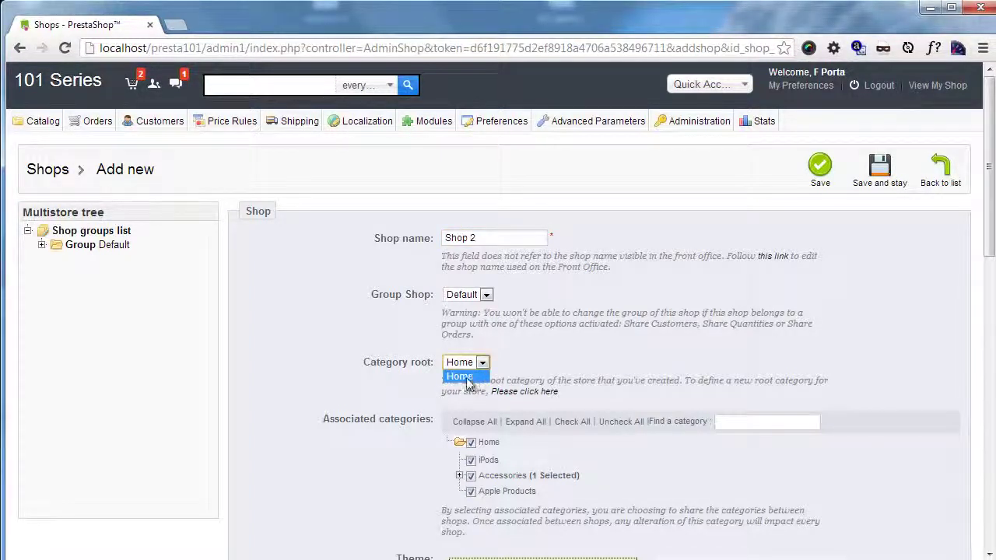
pyautogui.click(569, 347)
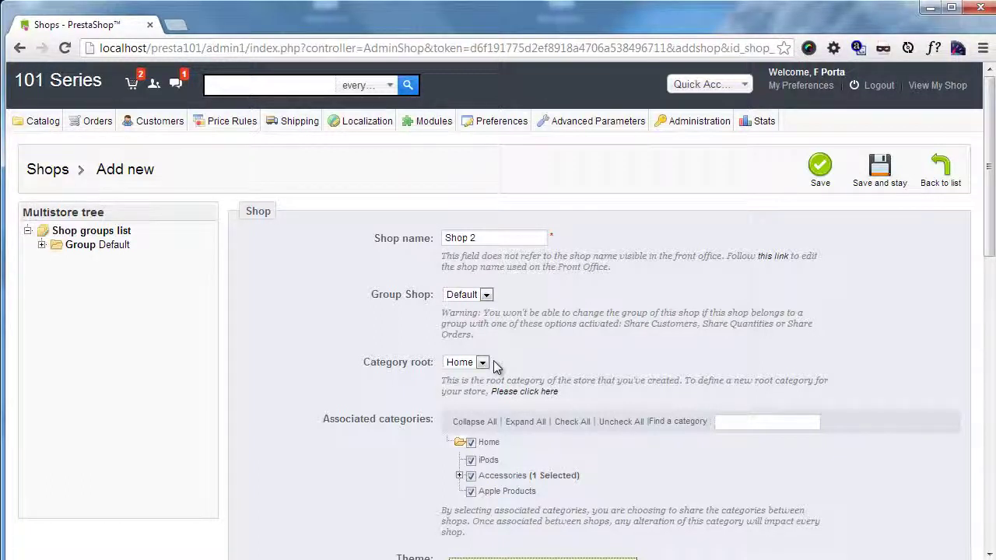
# Untick iPods and Accessories in the new shop's category tree
pyautogui.scroll(-1, 529, 393)
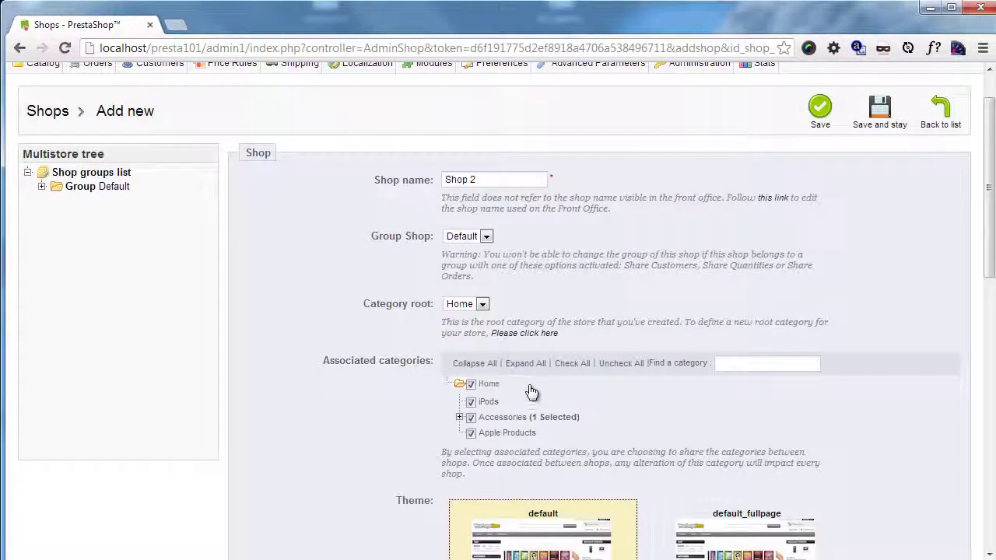
pyautogui.click(471, 417)
pyautogui.click(471, 401)
# Import all data types into the new shop from 101 Series
pyautogui.scroll(-3, 690, 436)
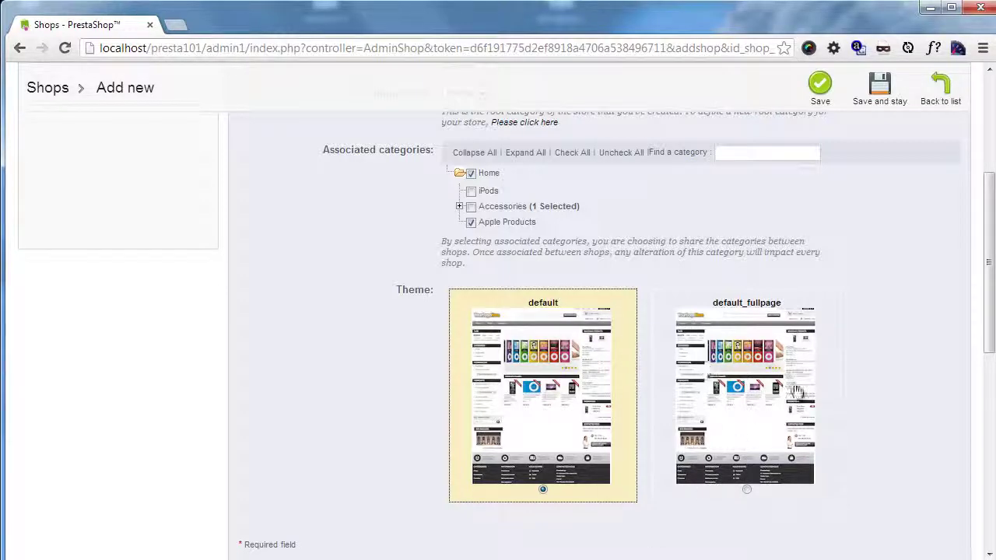
pyautogui.scroll(-3, 506, 303)
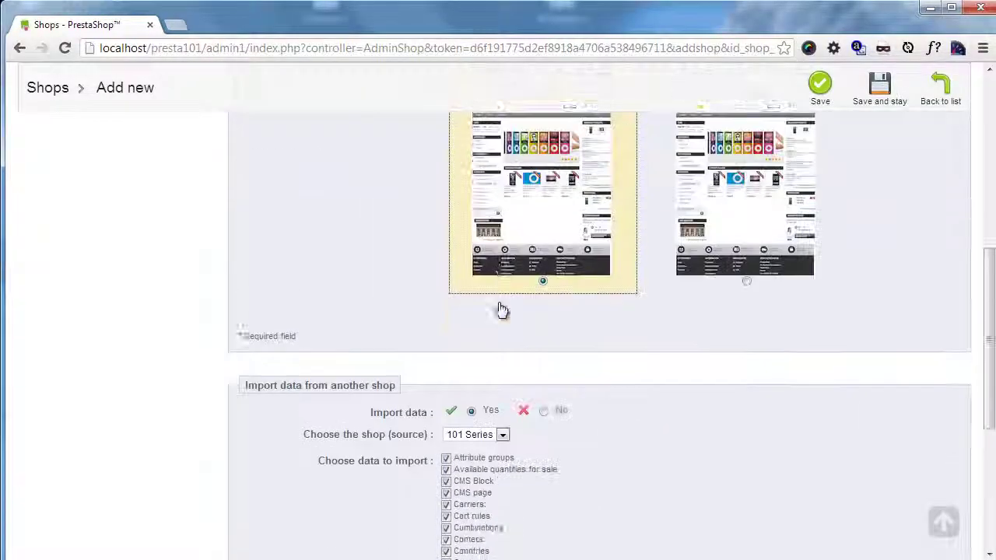
pyautogui.scroll(-4, 502, 309)
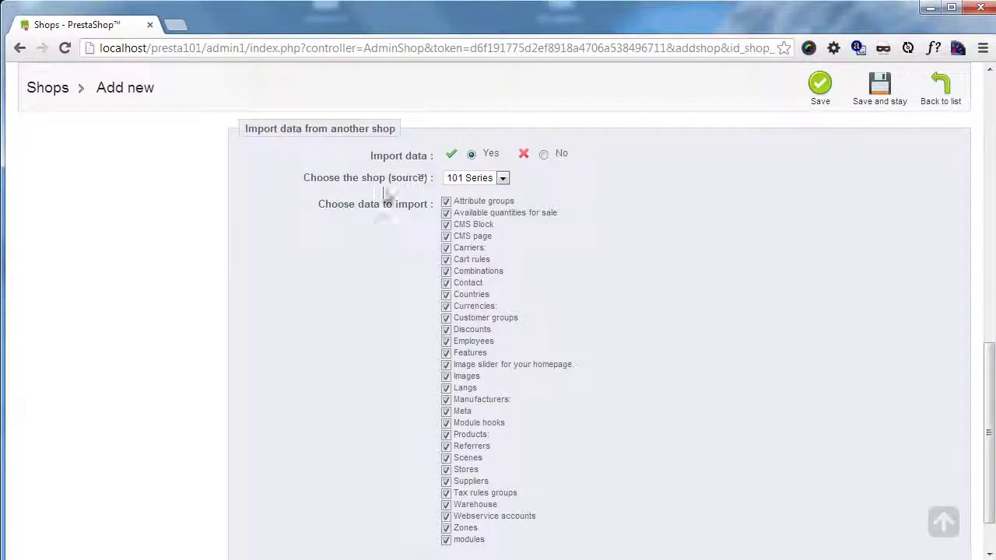
pyautogui.scroll(-1, 482, 203)
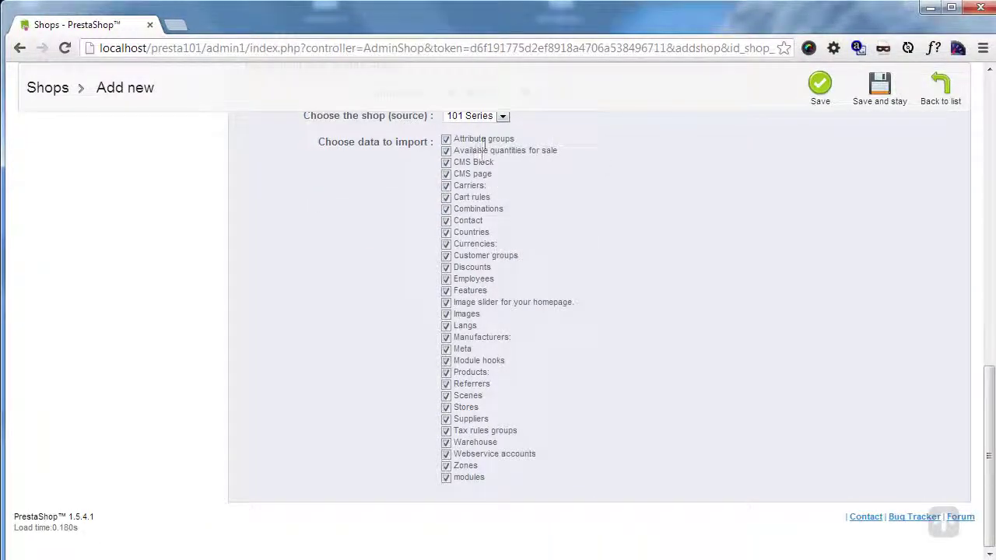
pyautogui.scroll(2, 479, 234)
pyautogui.click(503, 253)
pyautogui.click(502, 264)
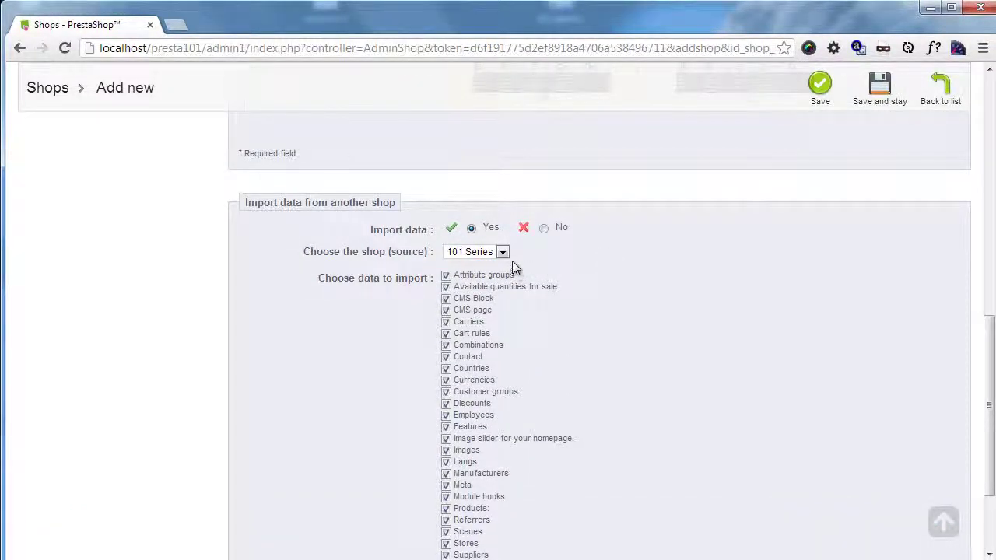
pyautogui.scroll(-2, 512, 249)
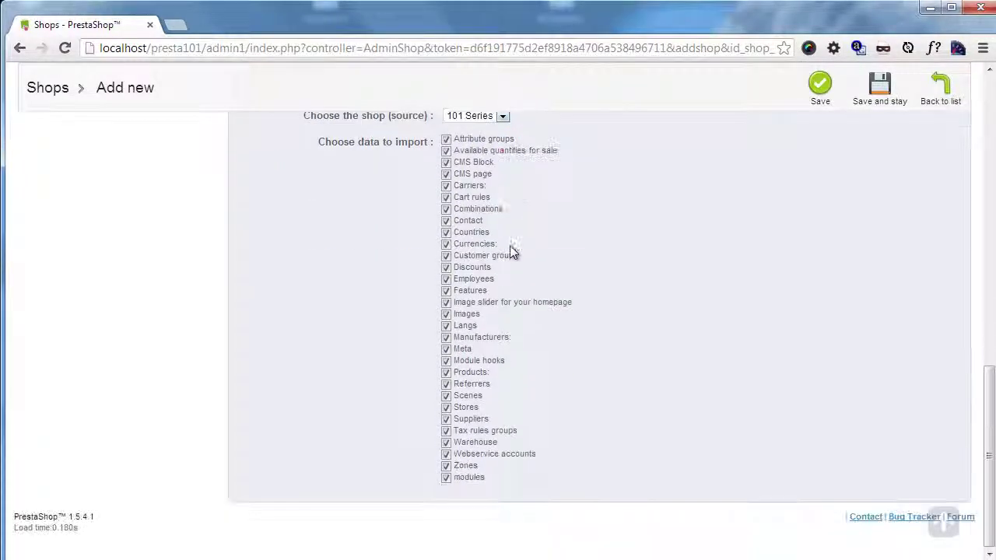
pyautogui.scroll(3, 807, 127)
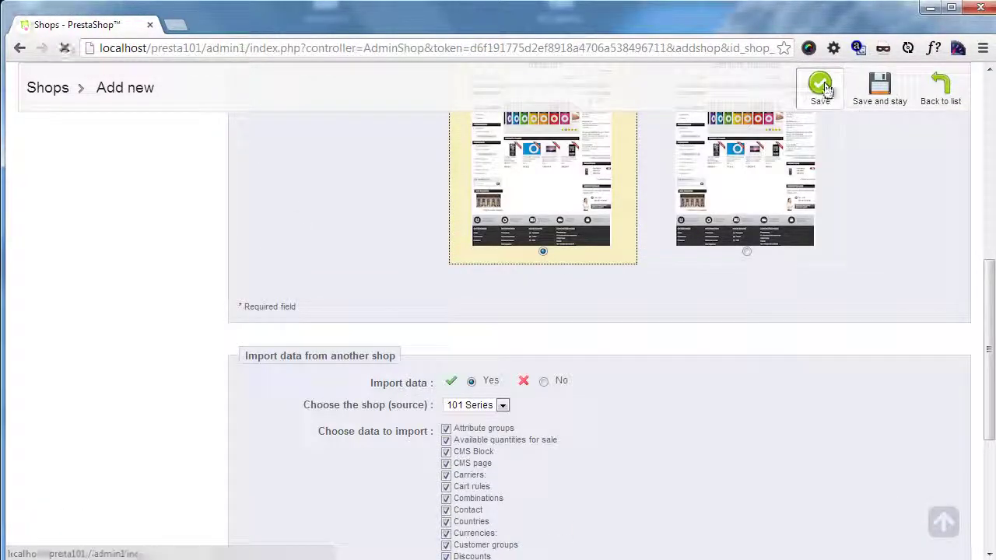
# Save Shop 2 and open its new URL form with domain localhost and physical URL /presta101/
pyautogui.click(824, 85)
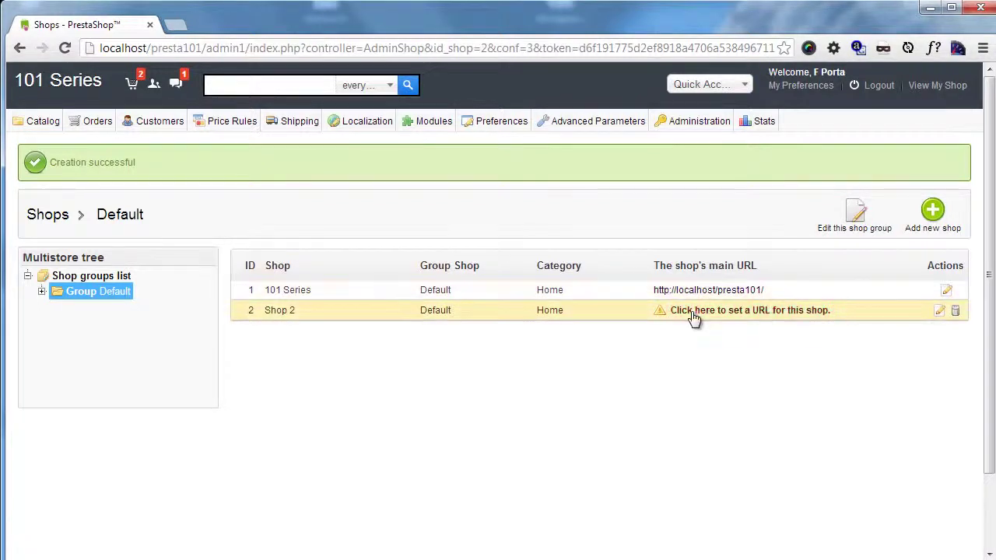
pyautogui.click(695, 319)
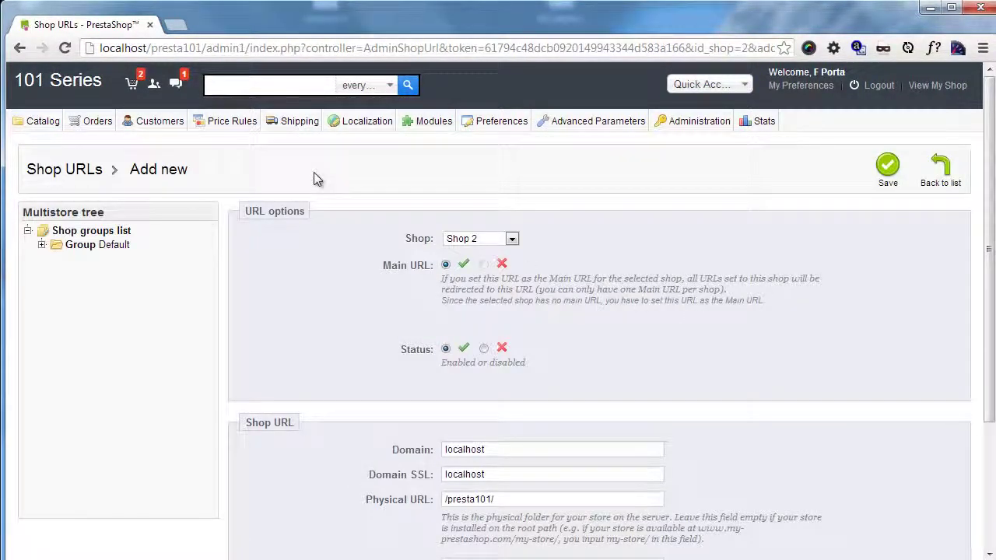
pyautogui.scroll(-1, 314, 178)
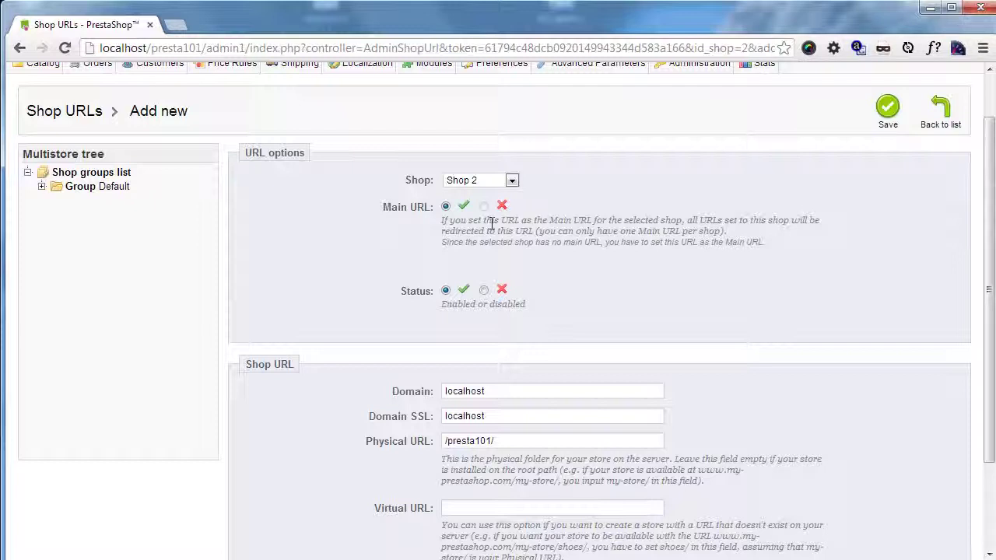
pyautogui.scroll(-1, 393, 274)
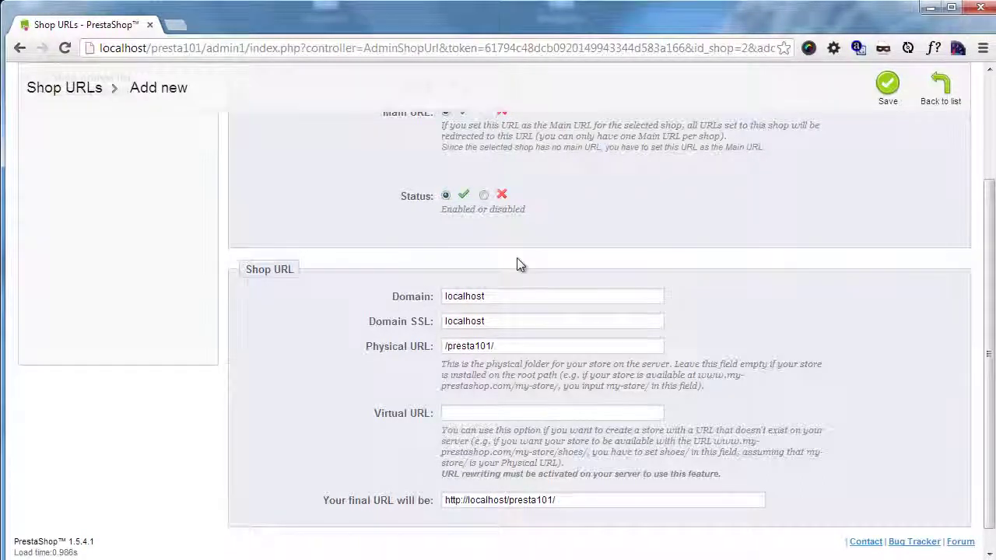
pyautogui.scroll(-1, 520, 264)
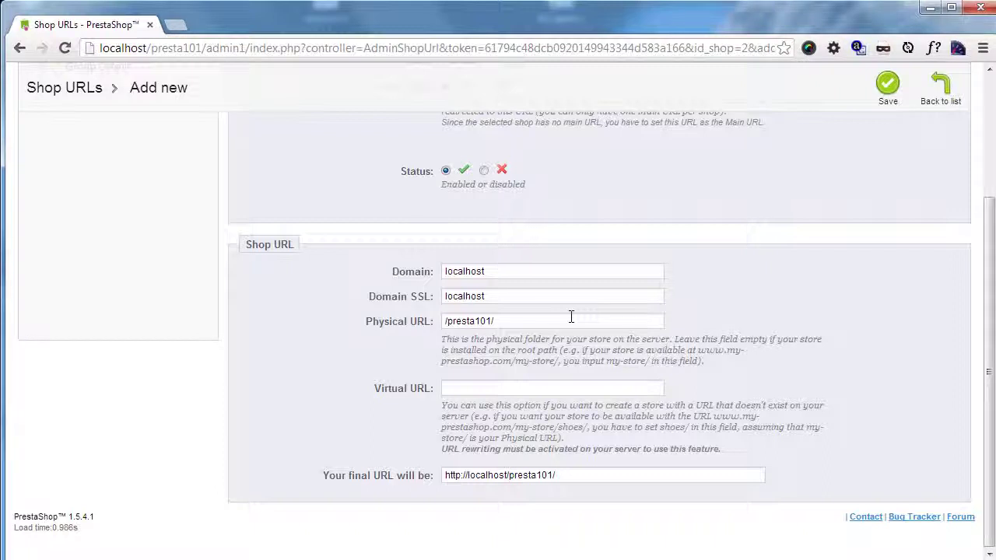
# Set Shop 2's virtual URL to shop2, giving localhost/presta101/shop2/, and save
pyautogui.click(490, 387)
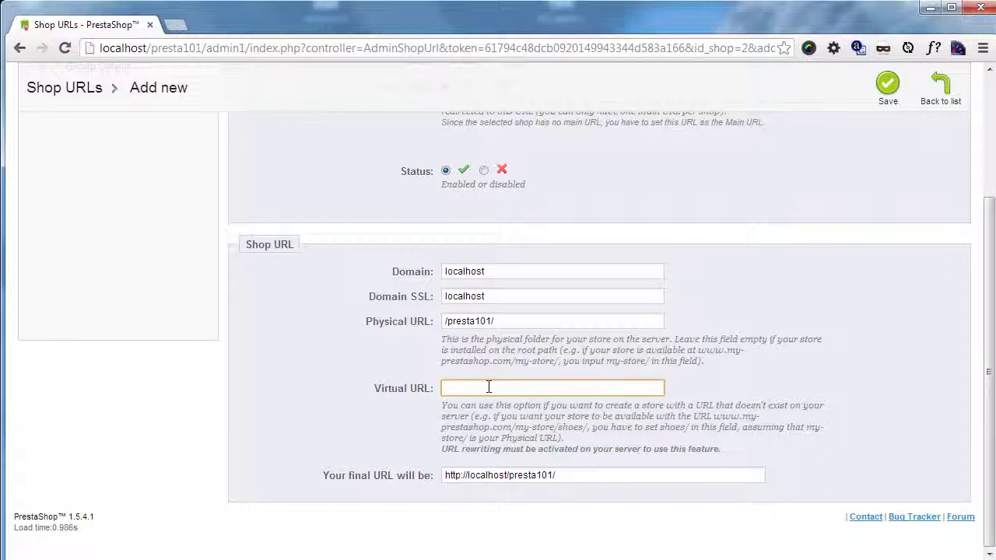
pyautogui.write('shop2')
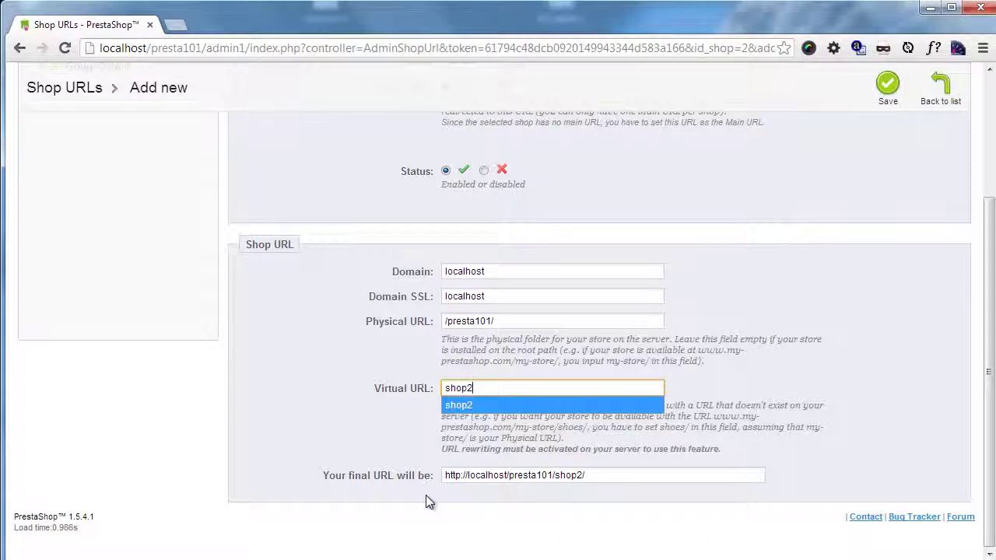
pyautogui.click(627, 451)
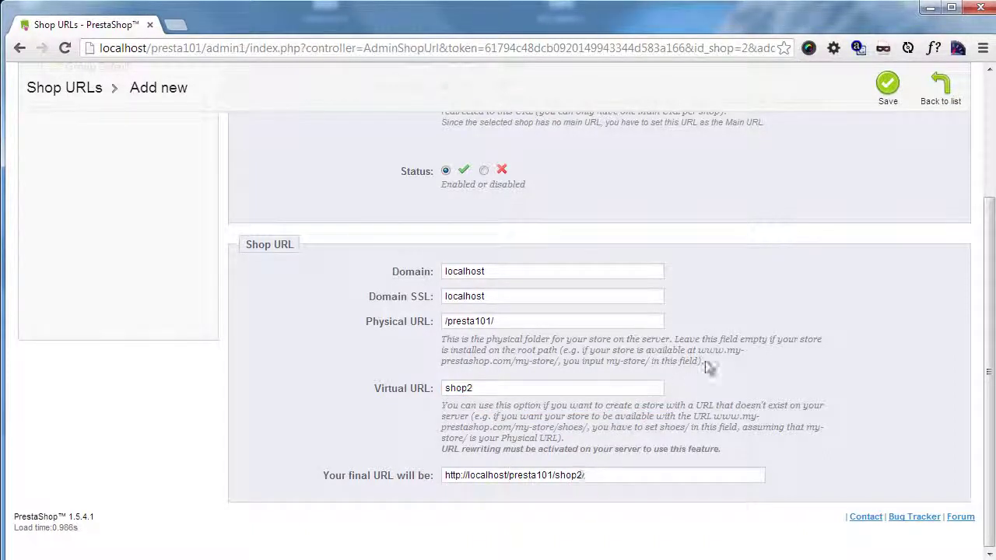
pyautogui.scroll(5, 707, 361)
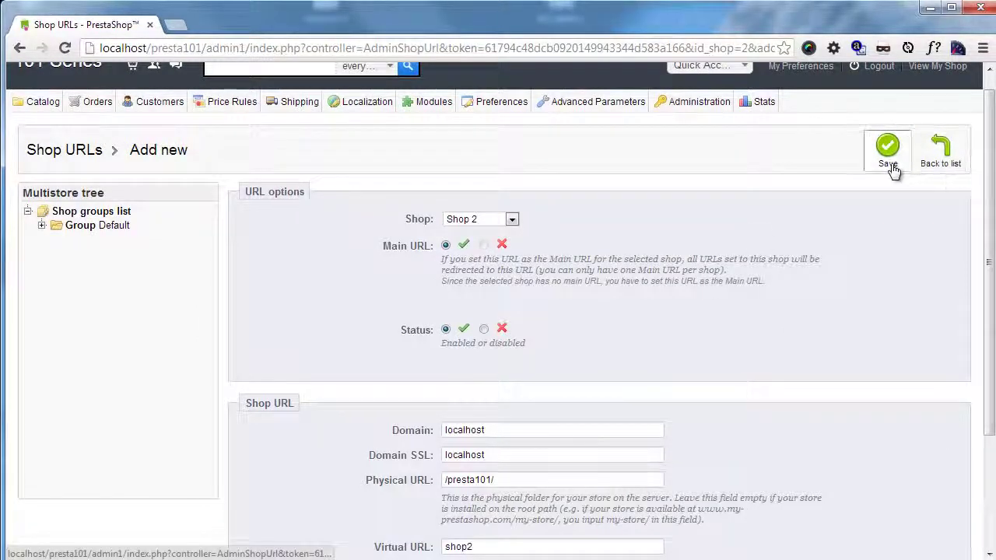
pyautogui.click(891, 167)
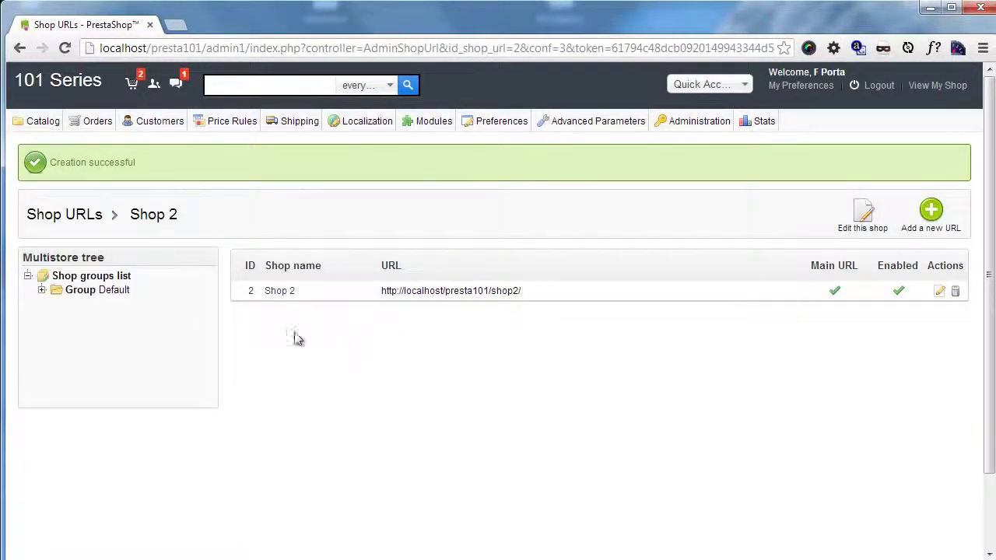
# Open the 101 Series shop's edit form from the Default group, then return to the shop list
pyautogui.click(107, 295)
pyautogui.click(429, 247)
pyautogui.scroll(-4, 607, 350)
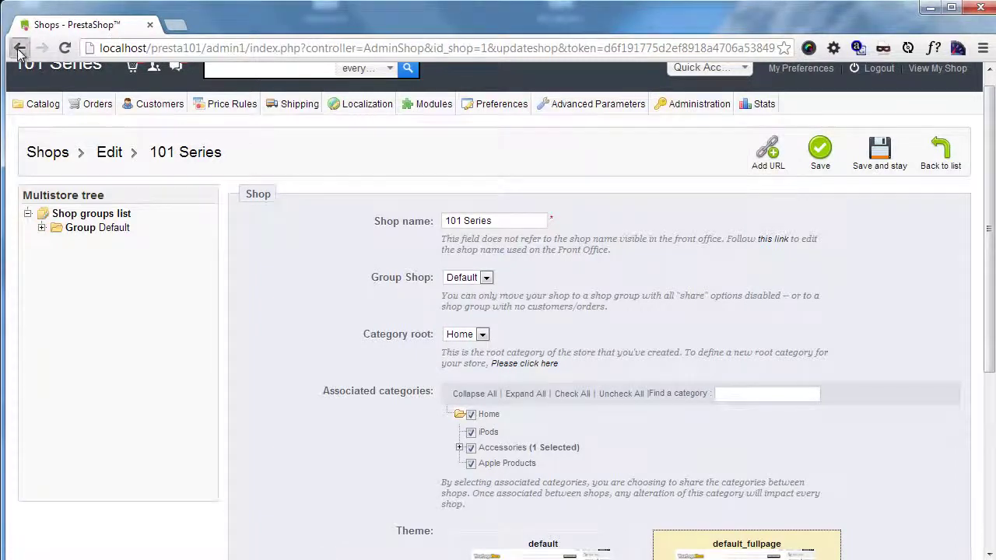
pyautogui.click(21, 48)
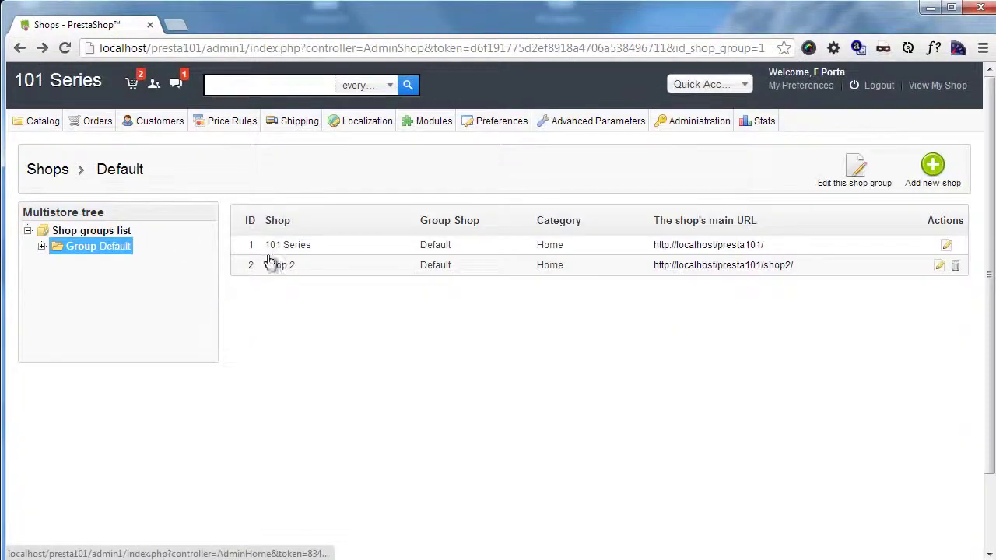
# View the 101 Series storefront's maintenance notice, then close that tab
pyautogui.click(752, 251)
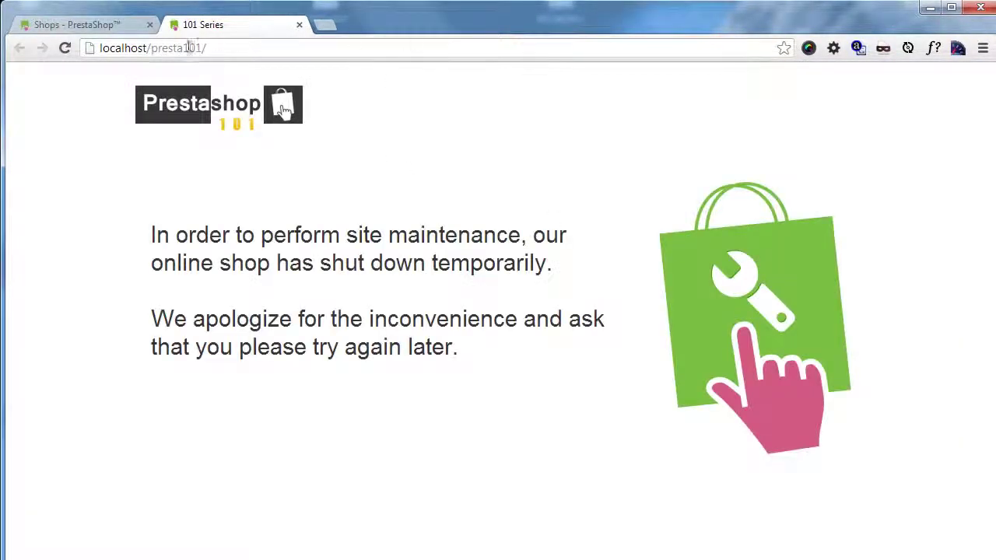
pyautogui.click(124, 25)
pyautogui.click(299, 25)
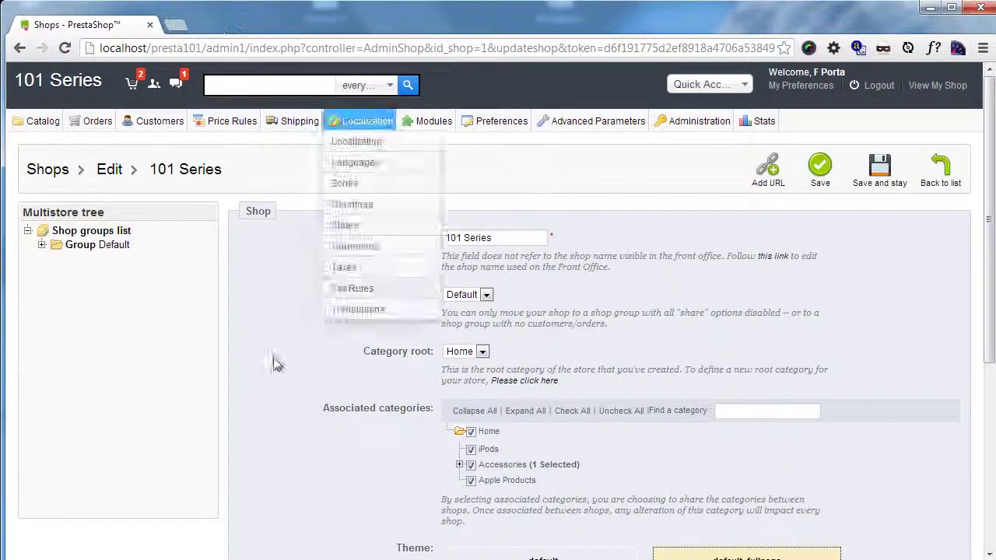
# Change the 101 Series virtual URL to shop1, giving localhost/presta101/shop1/, and save
pyautogui.click(42, 244)
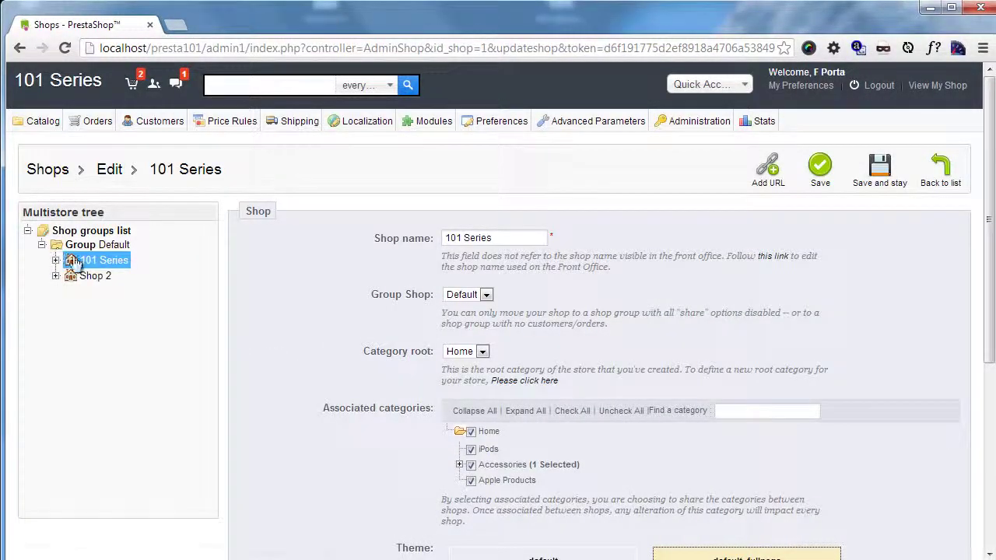
pyautogui.click(55, 260)
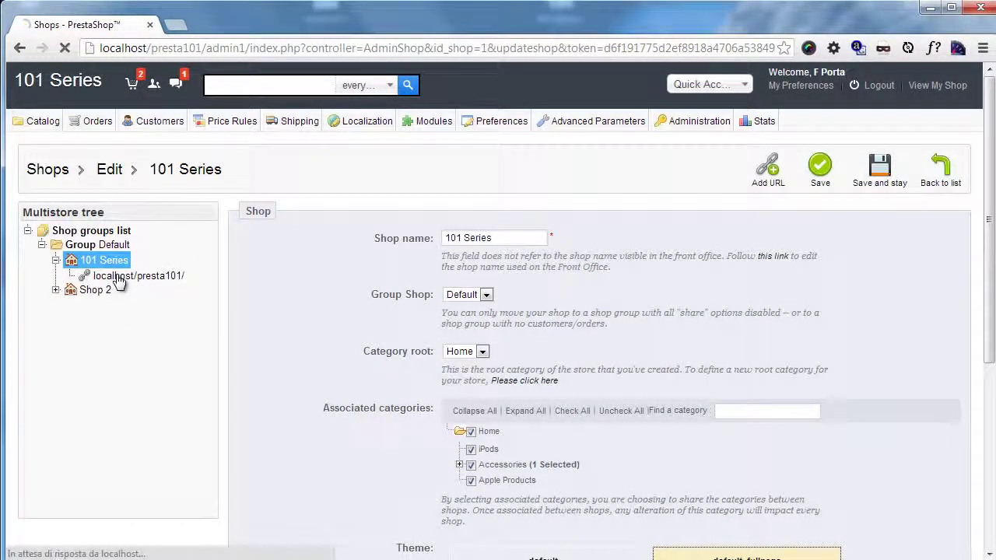
pyautogui.scroll(-2, 451, 400)
pyautogui.click(476, 447)
pyautogui.write('shop1')
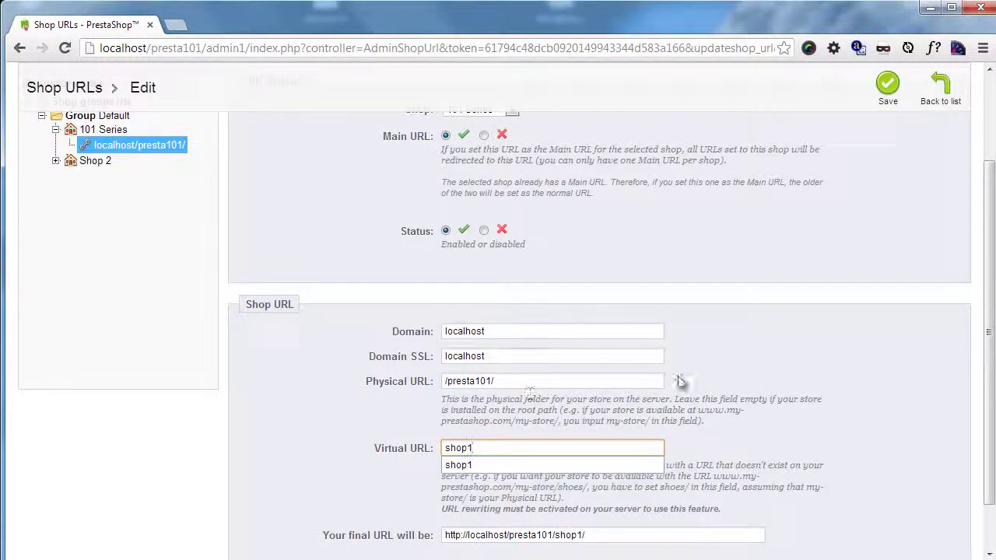
pyautogui.click(801, 298)
pyautogui.scroll(1, 800, 326)
pyautogui.scroll(1, 801, 326)
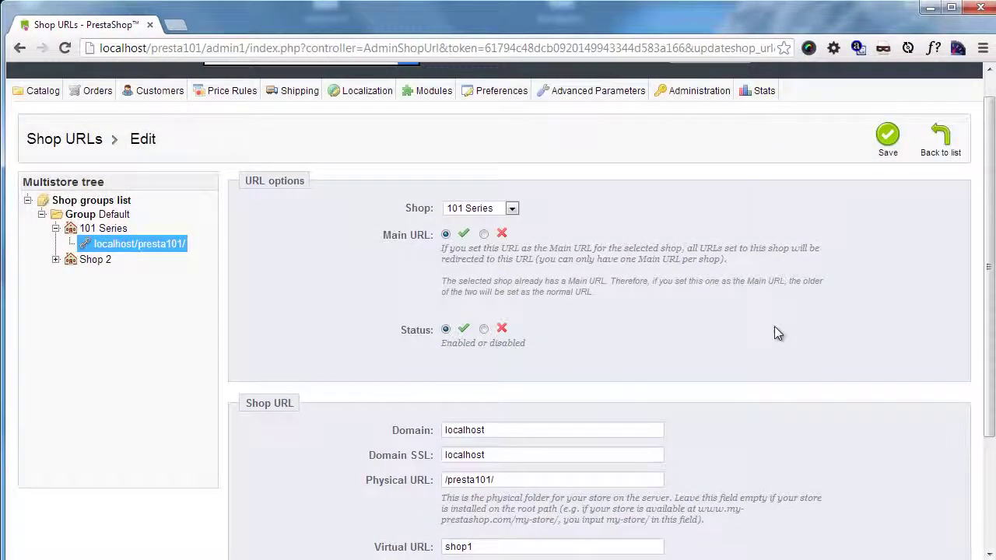
pyautogui.click(898, 143)
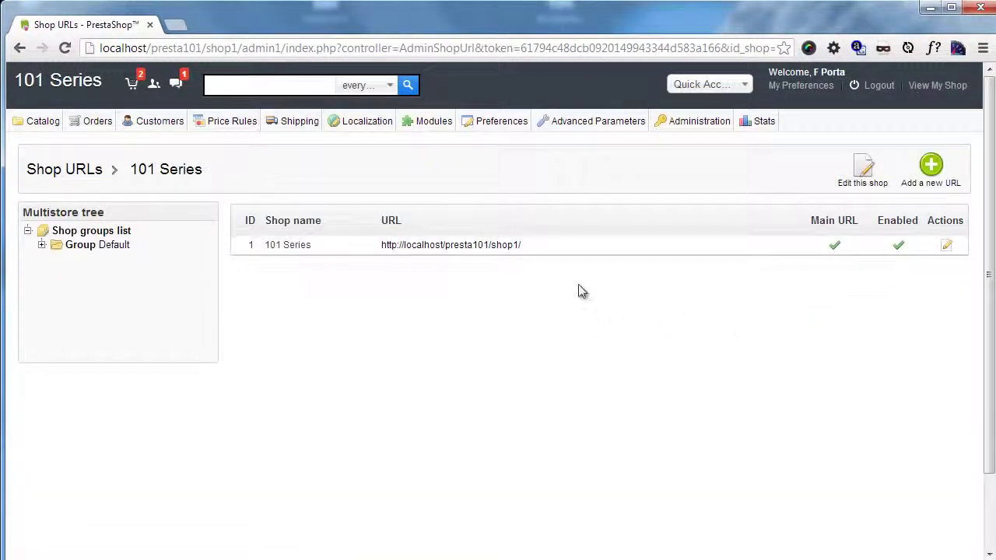
# Open Preferences › Maintenance in a new tab alongside the Shop URLs list
pyautogui.moveTo(519, 121)
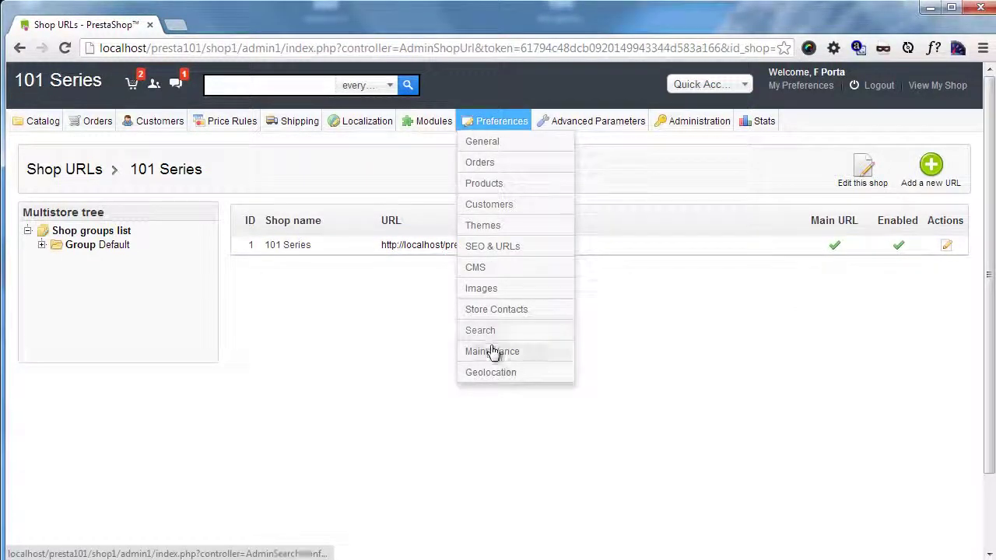
pyautogui.middleClick(492, 352)
pyautogui.click(187, 26)
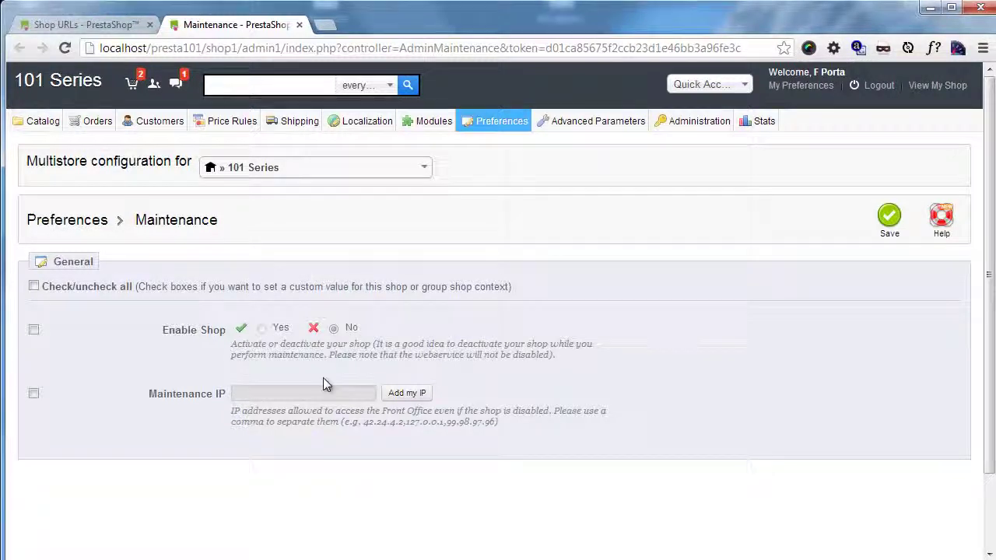
pyautogui.click(100, 24)
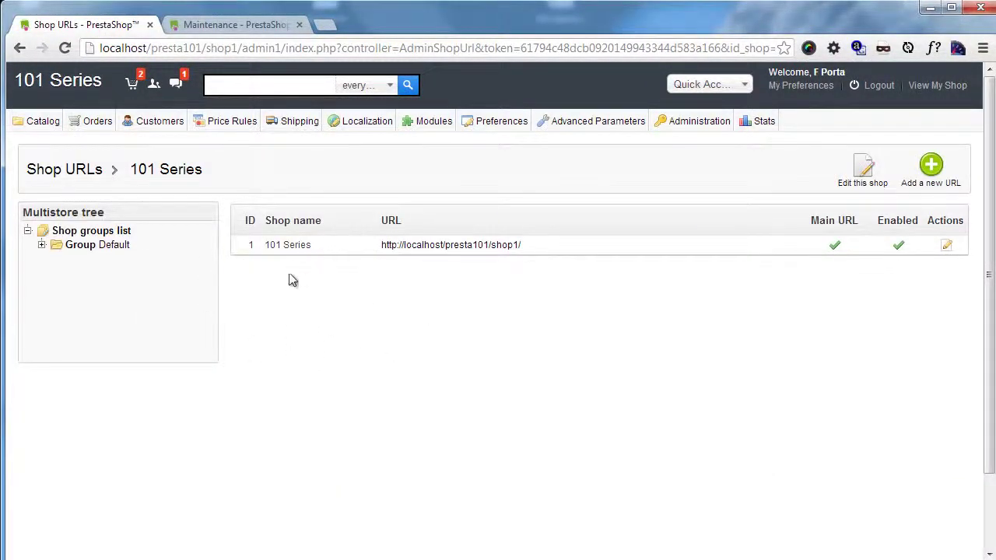
pyautogui.click(230, 25)
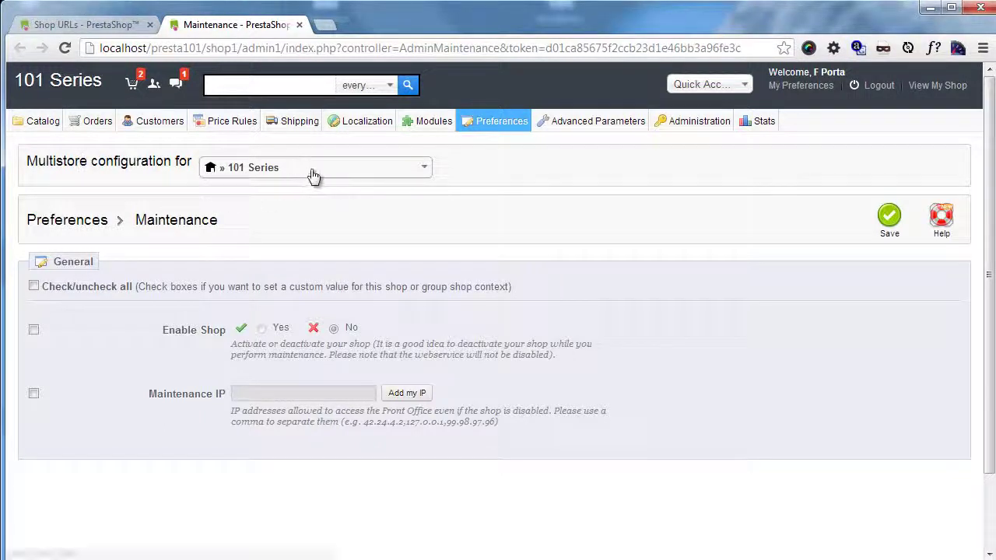
# With 101 Series selected, enable the shop and save the maintenance settings
pyautogui.click(346, 173)
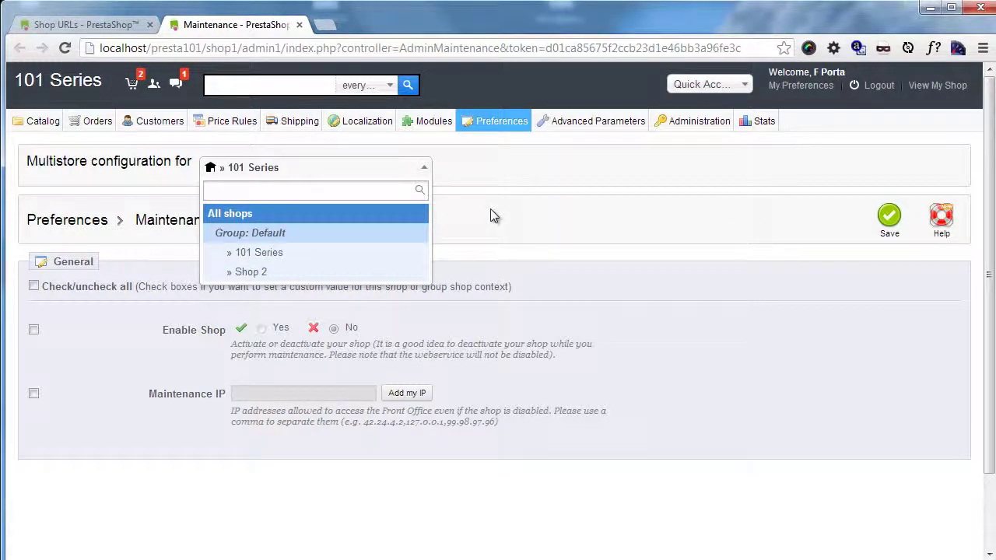
pyautogui.click(257, 169)
pyautogui.click(256, 171)
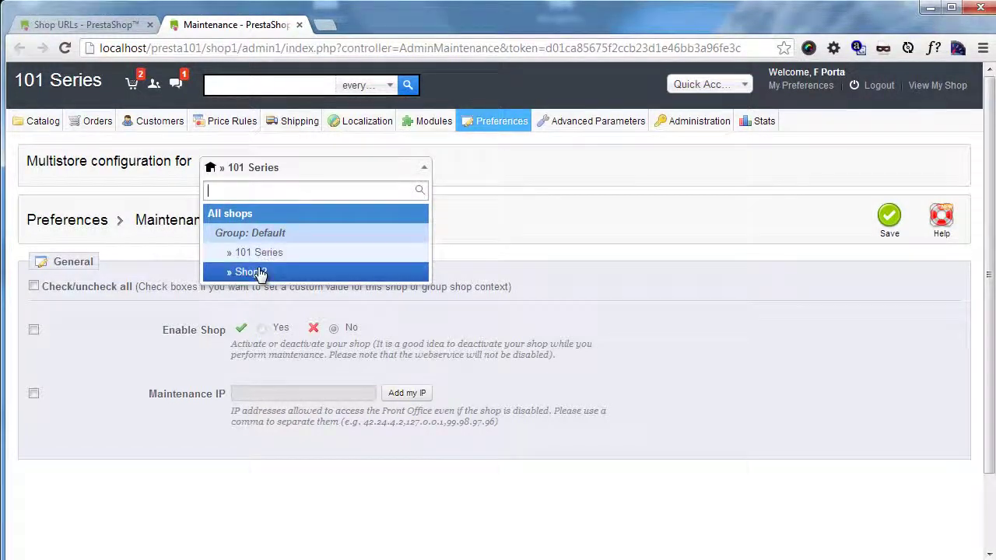
pyautogui.click(547, 221)
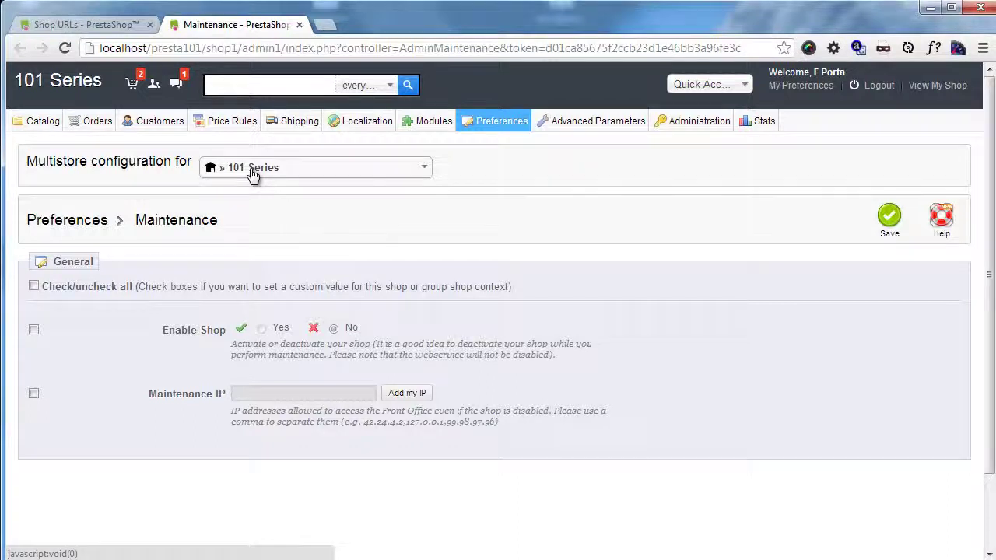
pyautogui.click(34, 331)
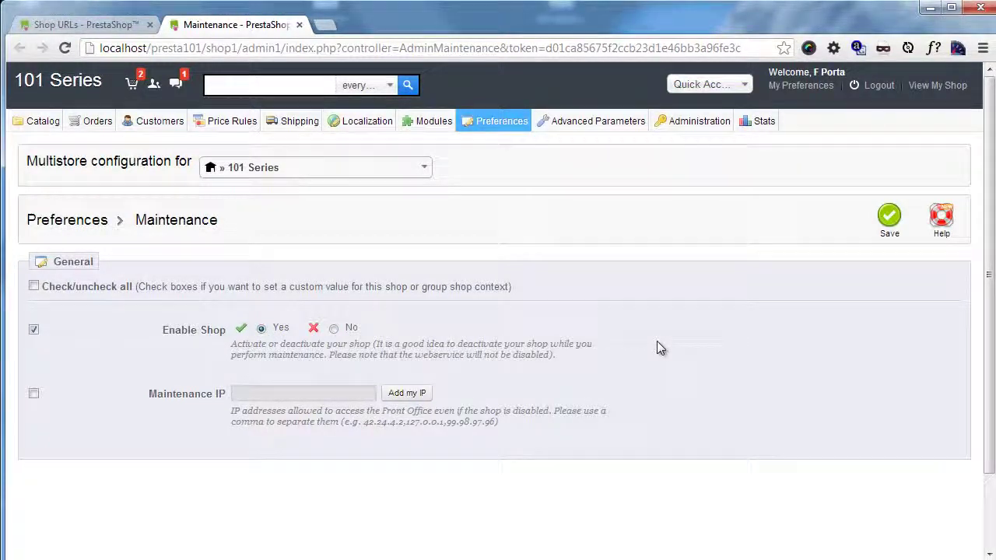
pyautogui.click(889, 216)
pyautogui.rightClick(885, 214)
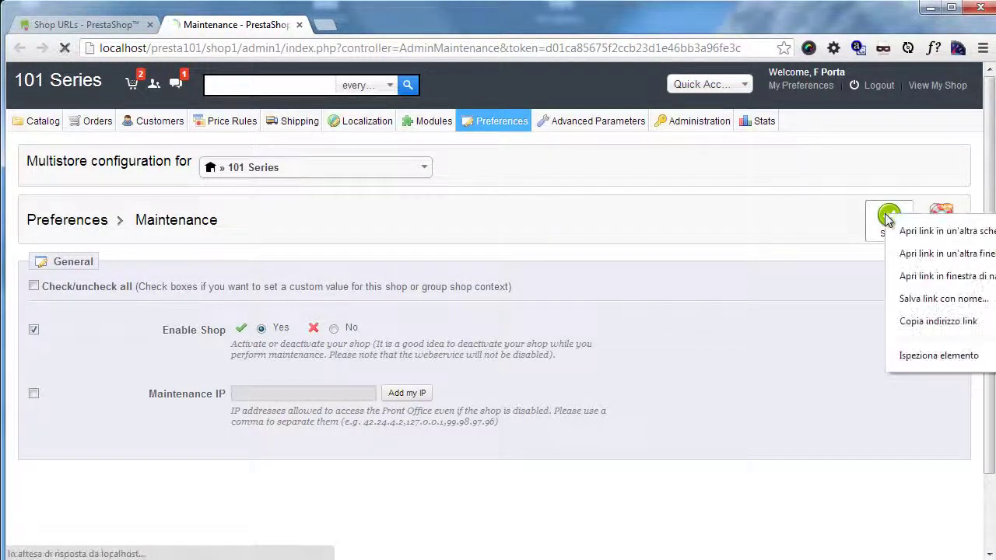
pyautogui.click(739, 175)
# Open the 101 Series storefront from Quick Access and scroll through the shop1 front page
pyautogui.click(710, 84)
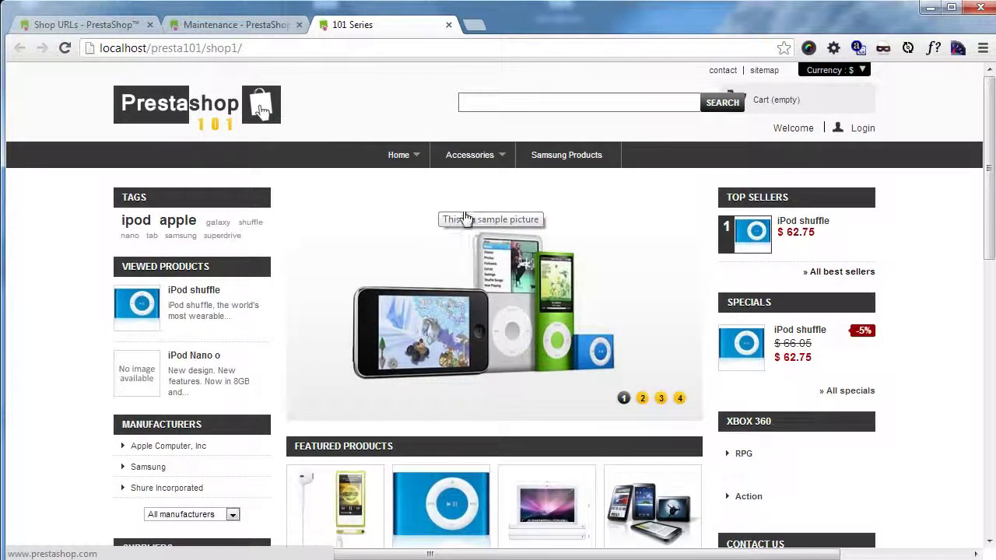
pyautogui.scroll(-5, 460, 226)
pyautogui.scroll(-4, 461, 226)
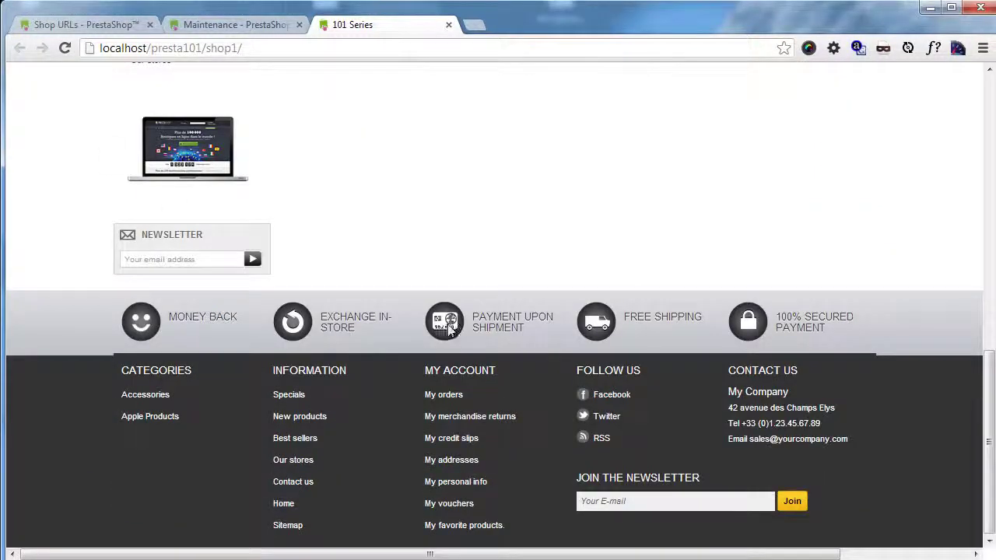
pyautogui.scroll(5, 434, 242)
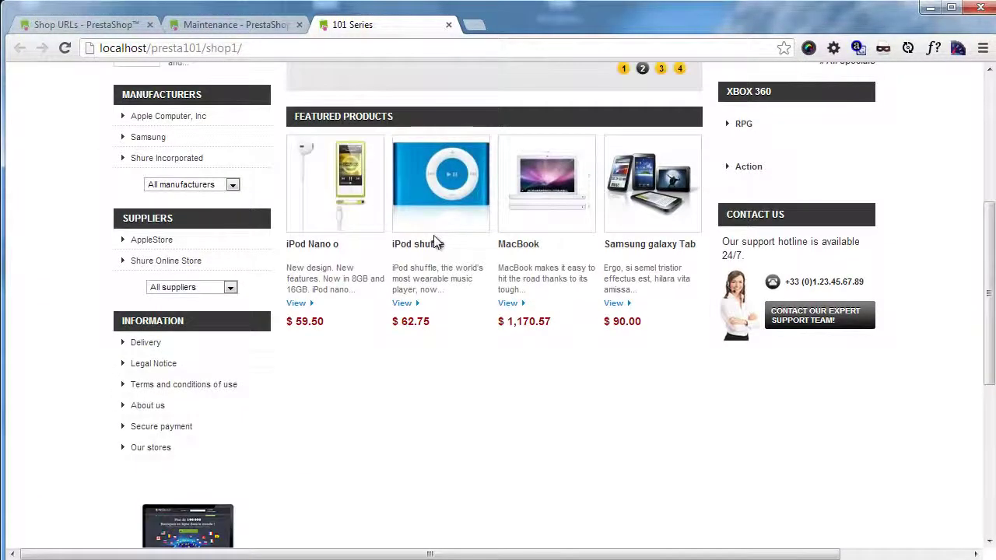
pyautogui.scroll(4, 444, 257)
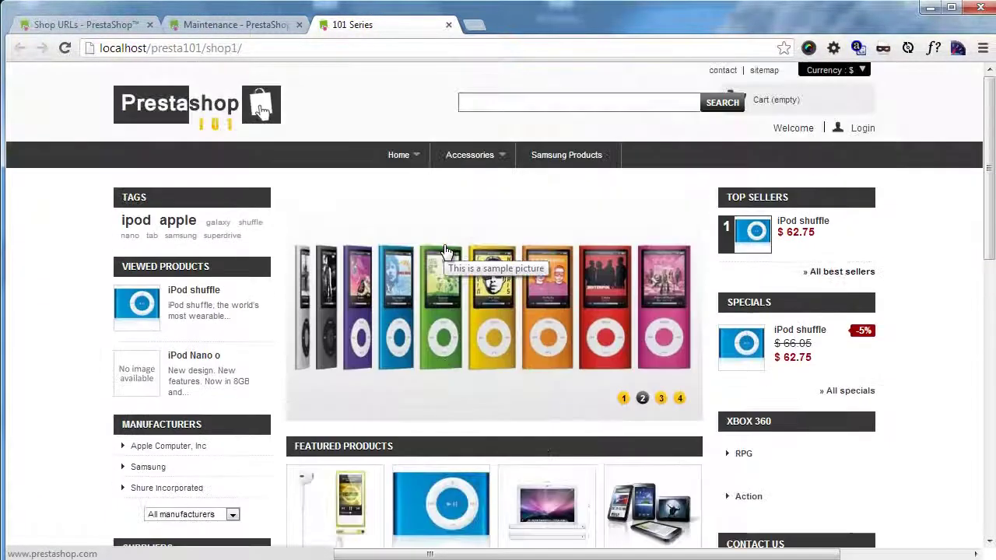
pyautogui.scroll(-1, 434, 277)
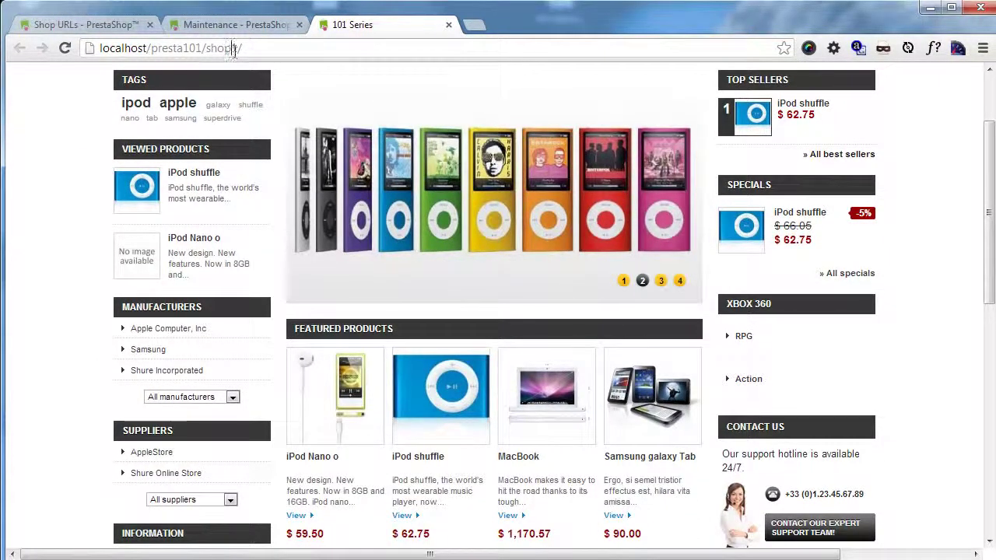
# Change the address from shop1 to shop2 to see Shop 2's maintenance notice, then return to admin
pyautogui.write('2')
pyautogui.press('Return')
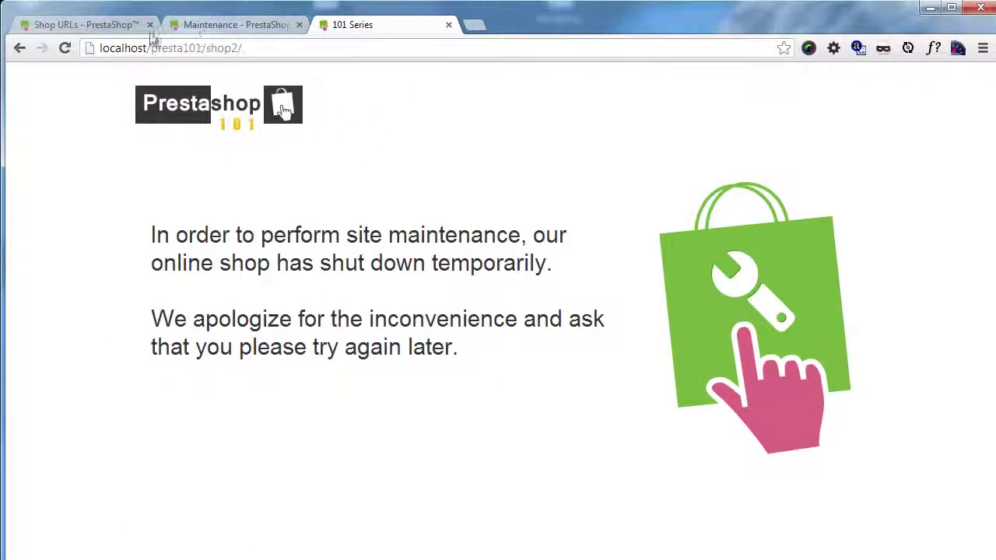
pyautogui.click(96, 18)
# With Shop 2 selected in Maintenance, set Enable Shop to Yes, save, and reload /shop2
pyautogui.click(207, 26)
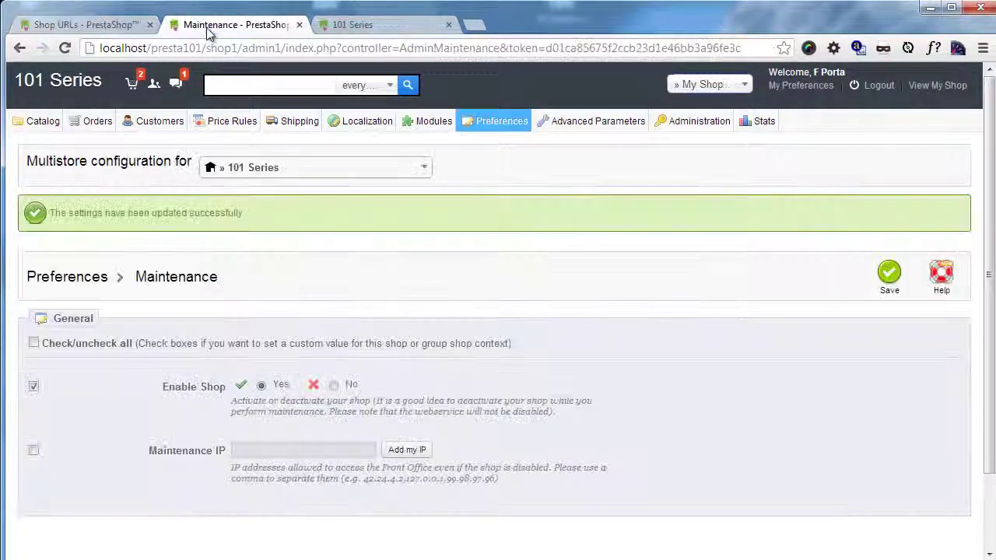
pyautogui.click(326, 175)
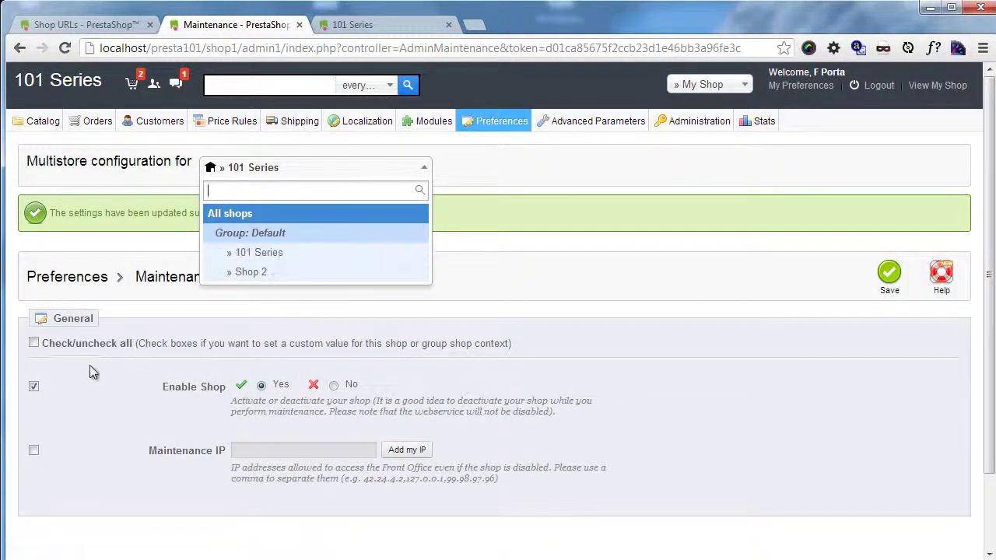
pyautogui.click(277, 273)
pyautogui.click(33, 330)
pyautogui.click(262, 328)
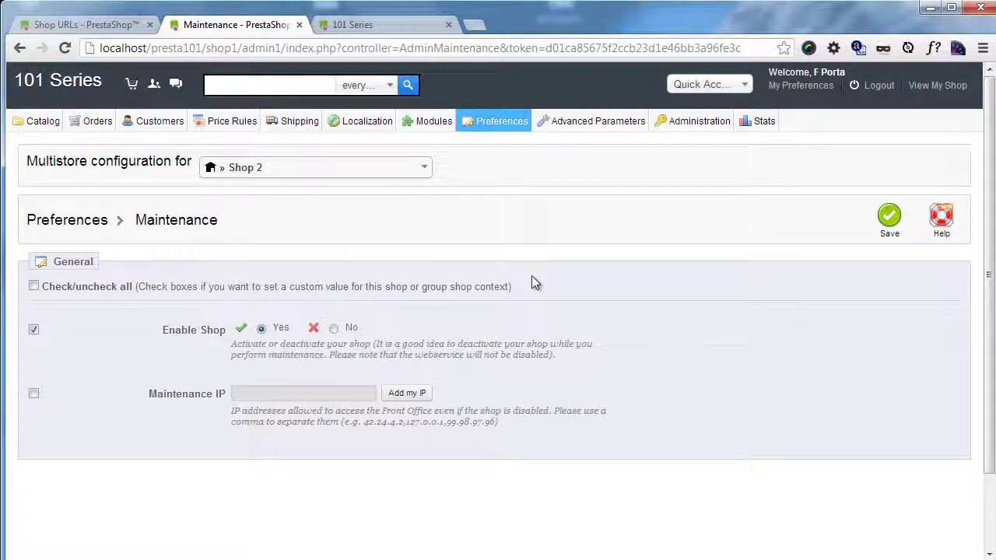
pyautogui.click(890, 218)
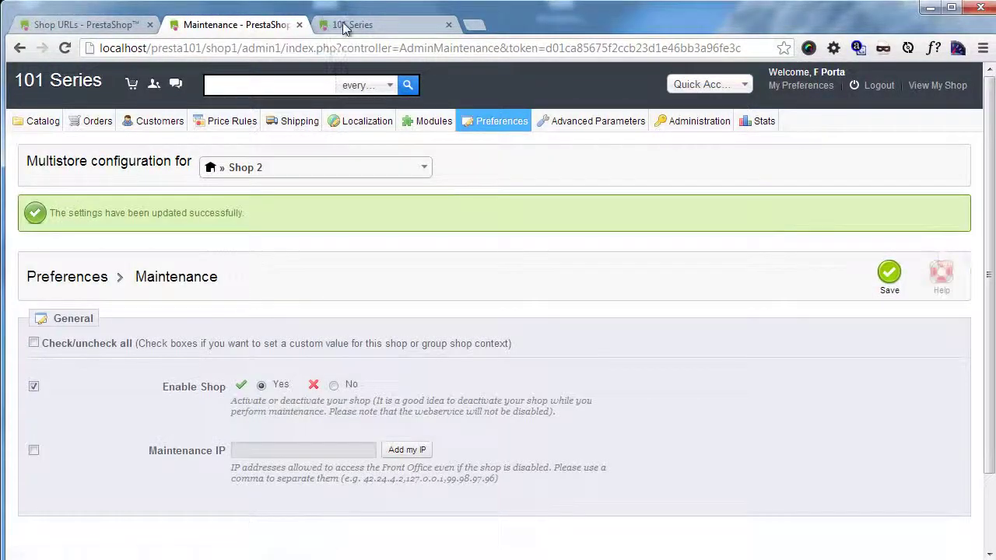
pyautogui.click(336, 24)
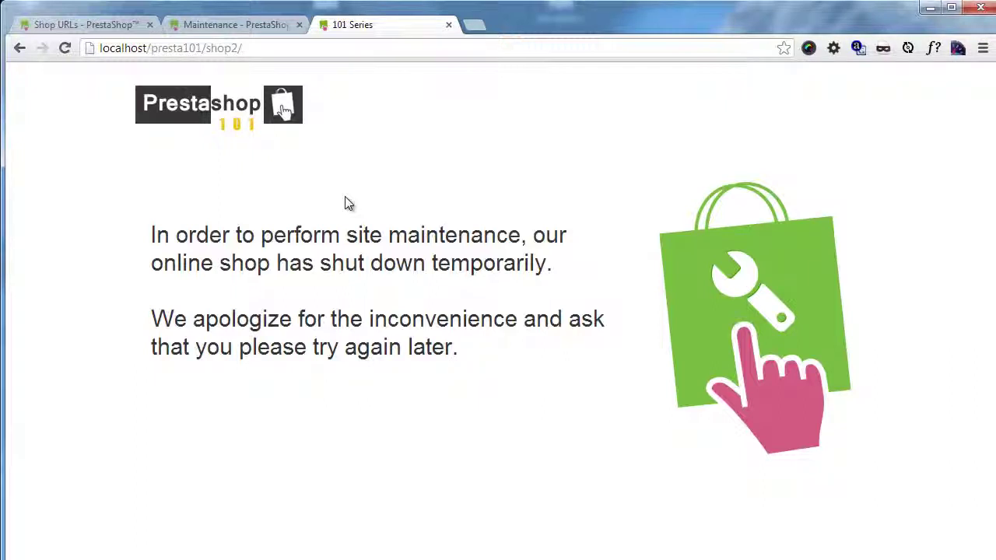
pyautogui.press('F5')
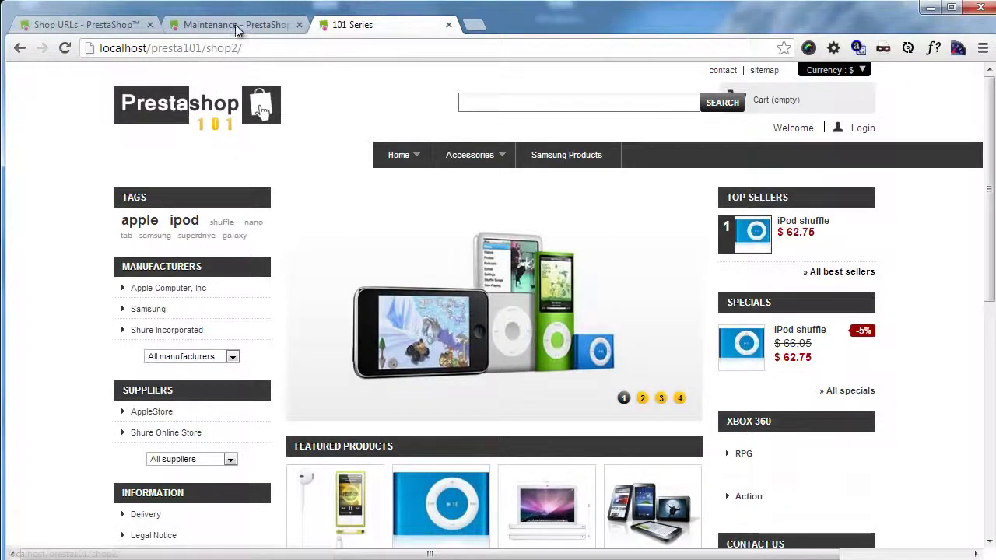
# Open the installed modules list and confirm it applies to Shop 2
pyautogui.click(127, 26)
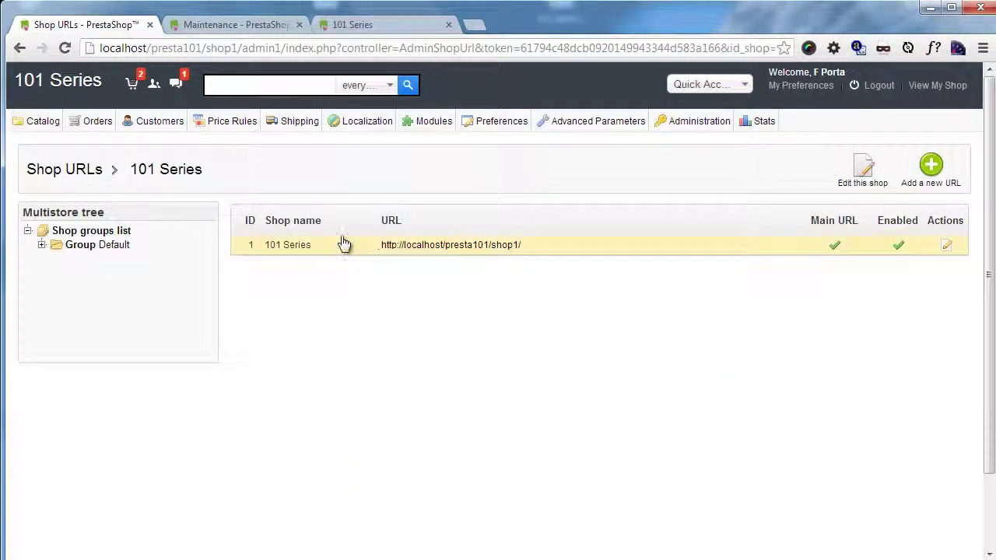
pyautogui.moveTo(432, 123)
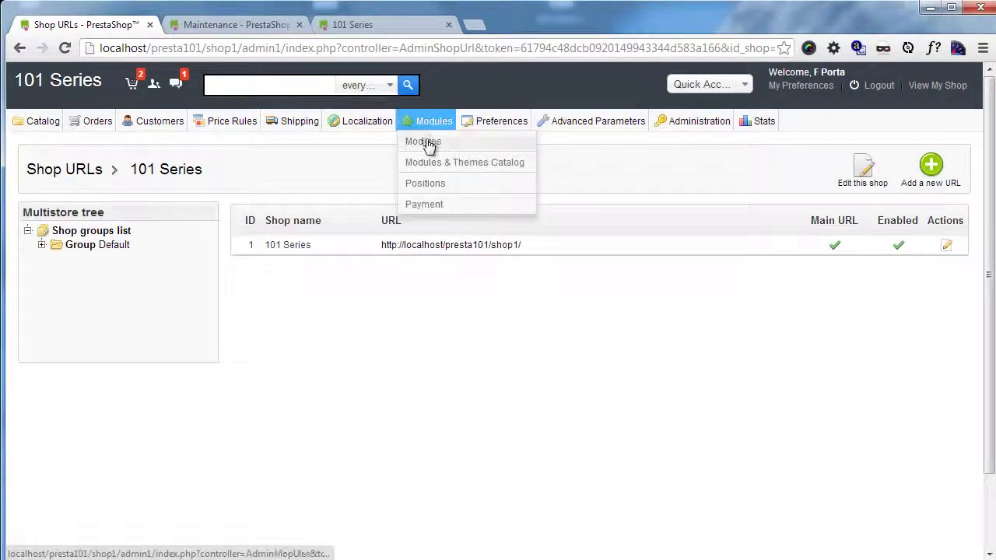
pyautogui.click(428, 144)
pyautogui.click(373, 27)
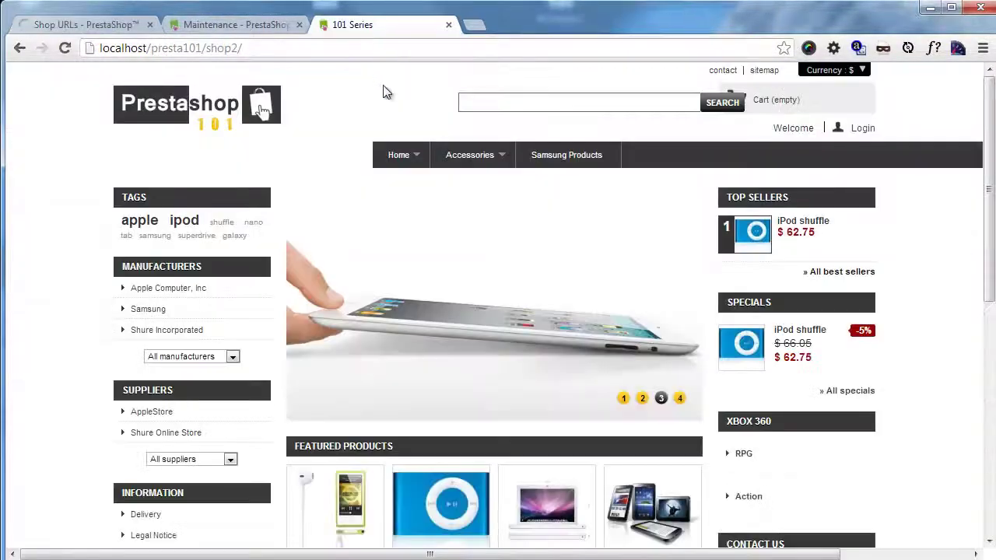
pyautogui.click(97, 25)
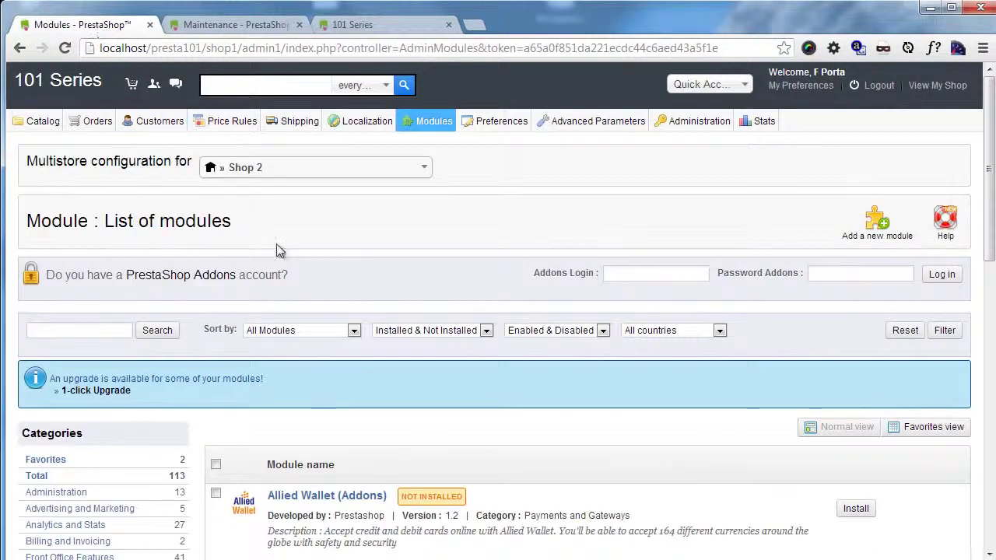
pyautogui.click(304, 171)
pyautogui.click(615, 178)
# Search modules for 'tags', disable Tags block for Shop 2, and reload the /shop2 storefront
pyautogui.scroll(-3, 296, 206)
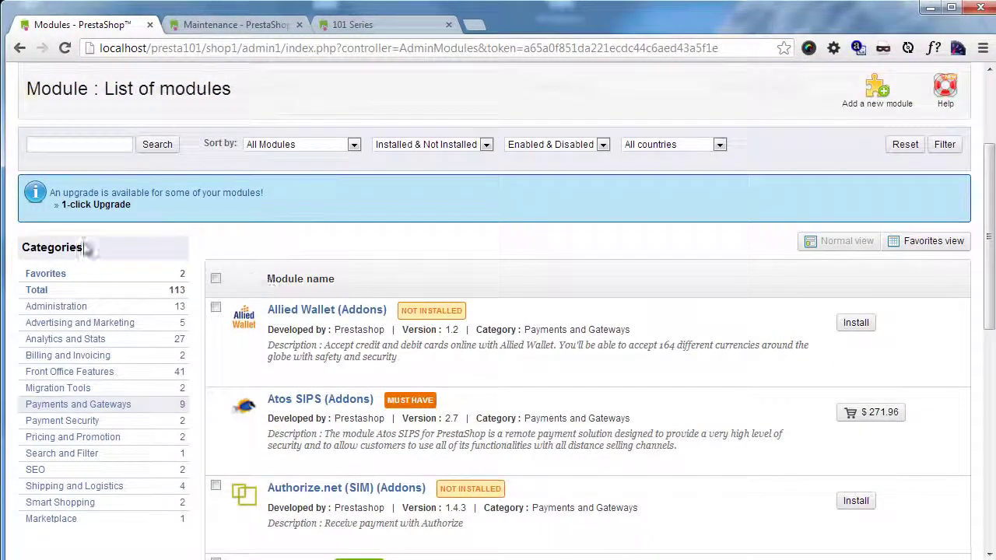
pyautogui.click(92, 142)
pyautogui.write('tags')
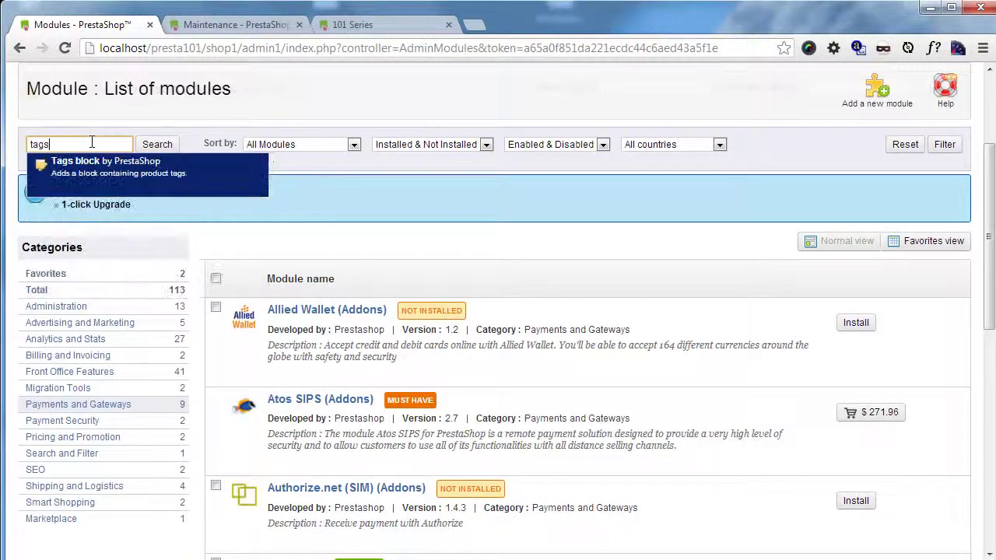
pyautogui.click(88, 180)
pyautogui.scroll(-2, 422, 304)
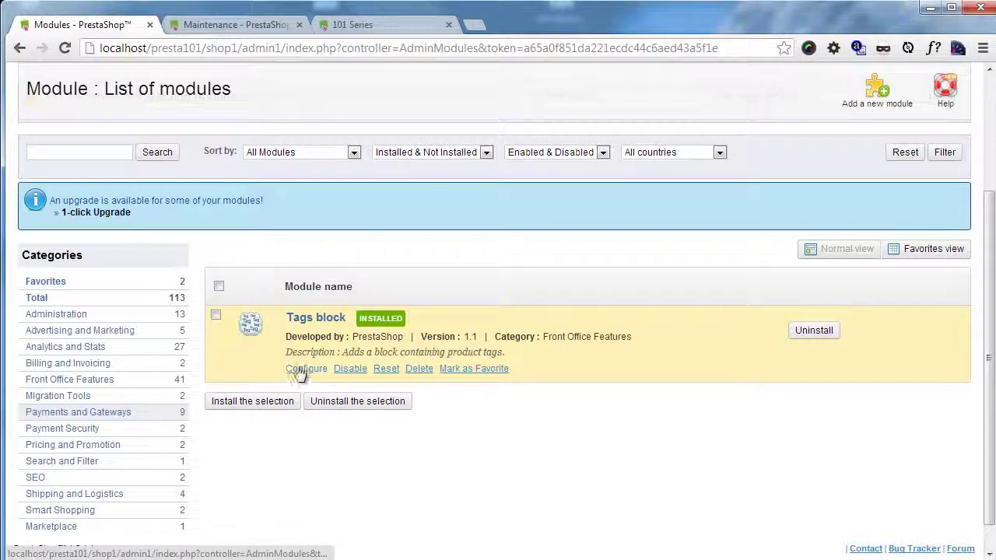
pyautogui.click(345, 373)
pyautogui.click(346, 26)
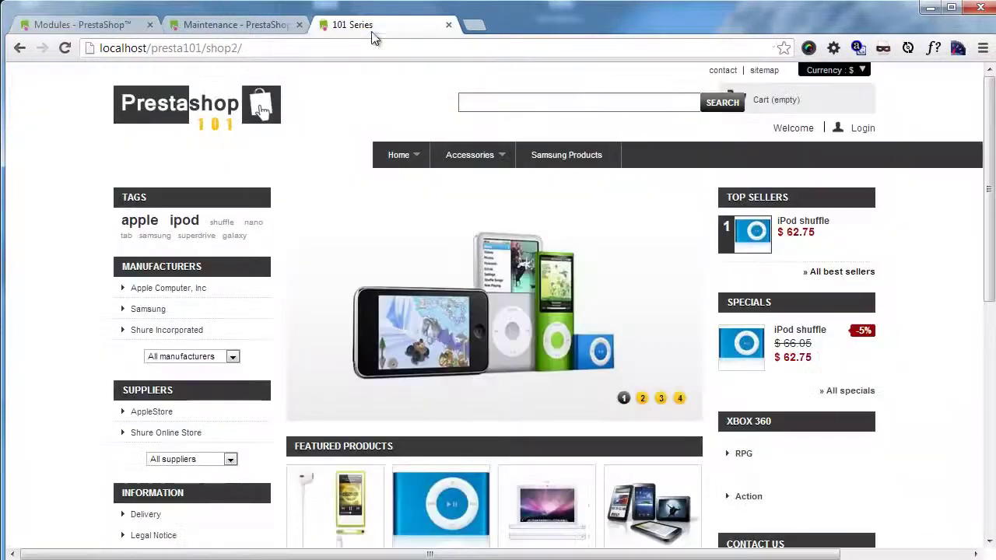
pyautogui.press('F5')
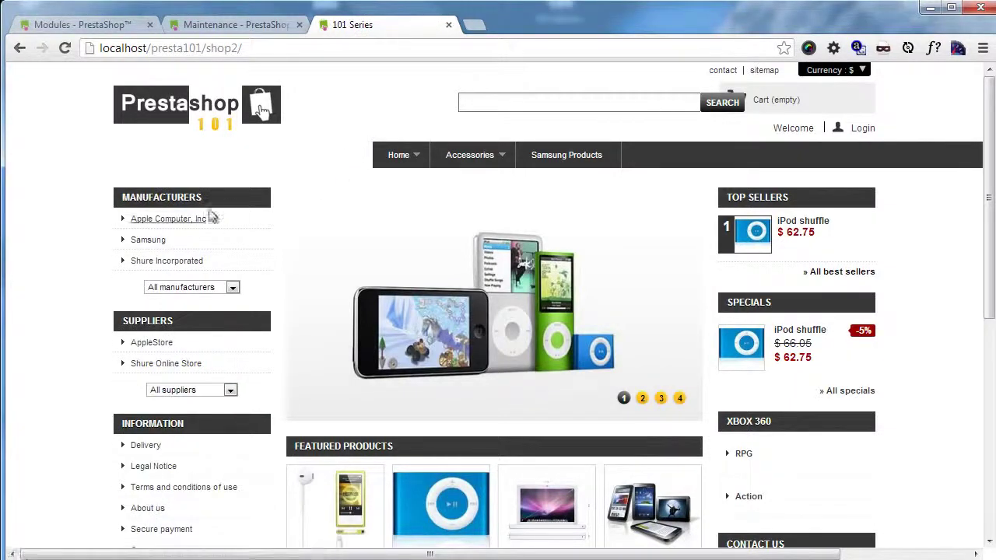
pyautogui.click(249, 25)
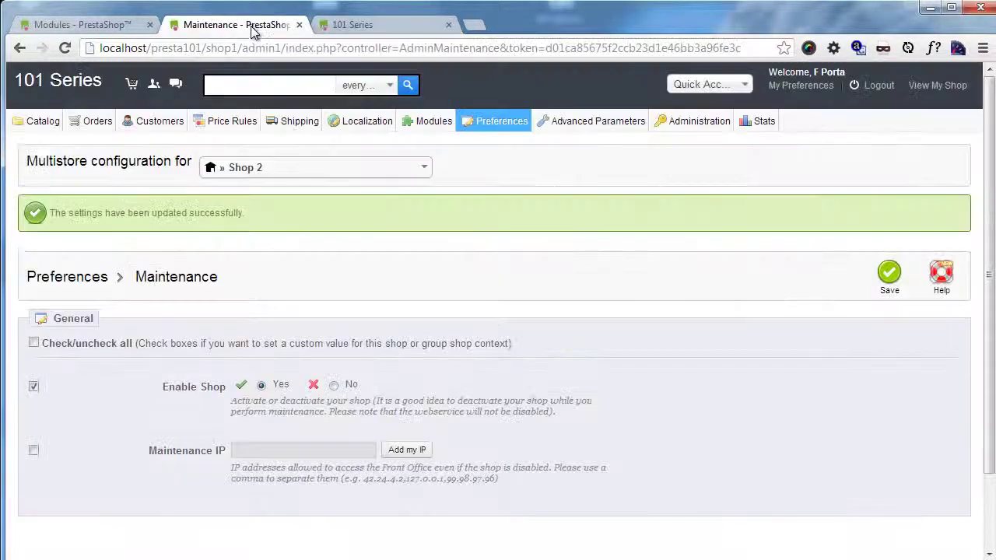
# Switch to 101 Series and open its shop1 storefront in a new tab to check Tags still appears
pyautogui.click(289, 177)
pyautogui.click(264, 251)
pyautogui.click(710, 85)
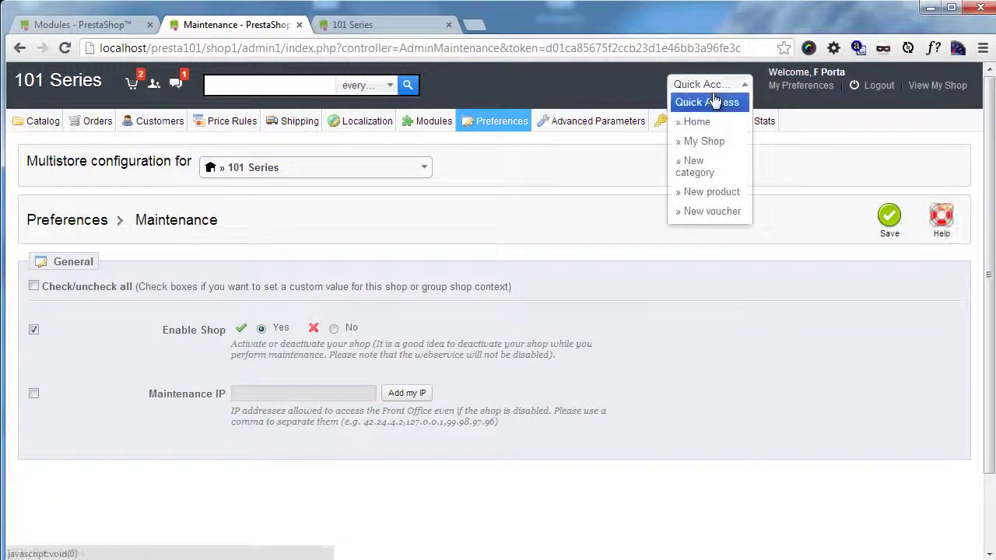
pyautogui.click(701, 141)
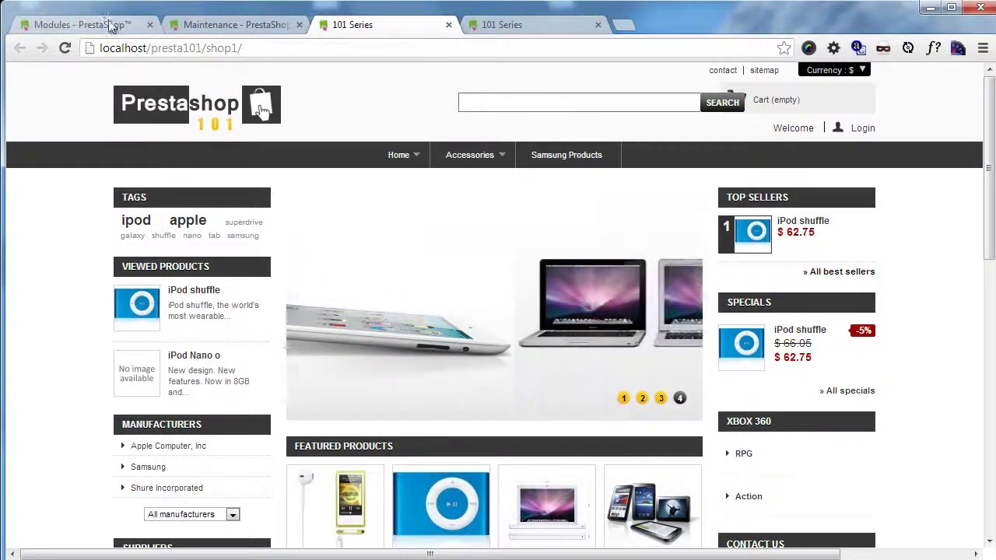
pyautogui.click(106, 24)
pyautogui.moveTo(300, 121)
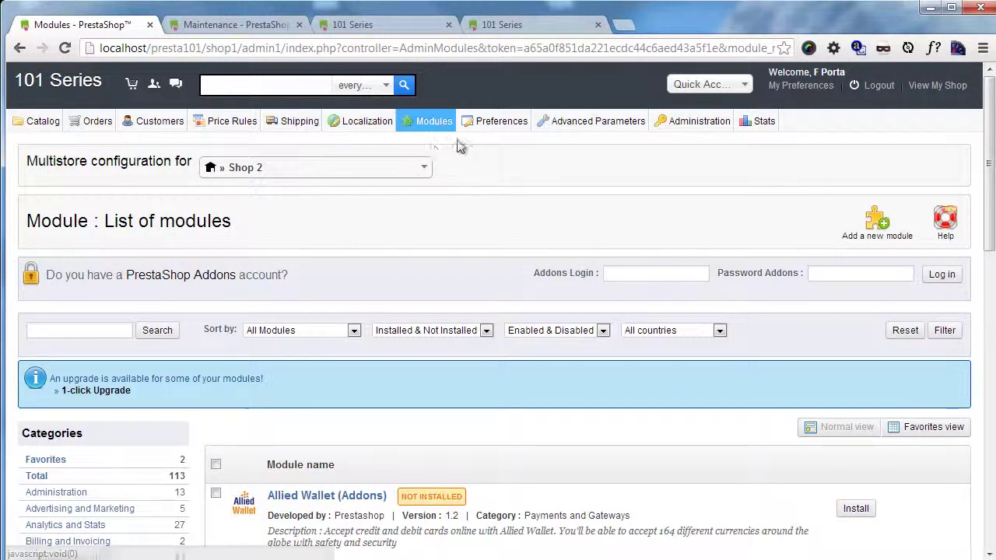
# In Multistore settings, expand the Default group and Shop 2, then open Shop 2's localhost URL
pyautogui.moveTo(596, 127)
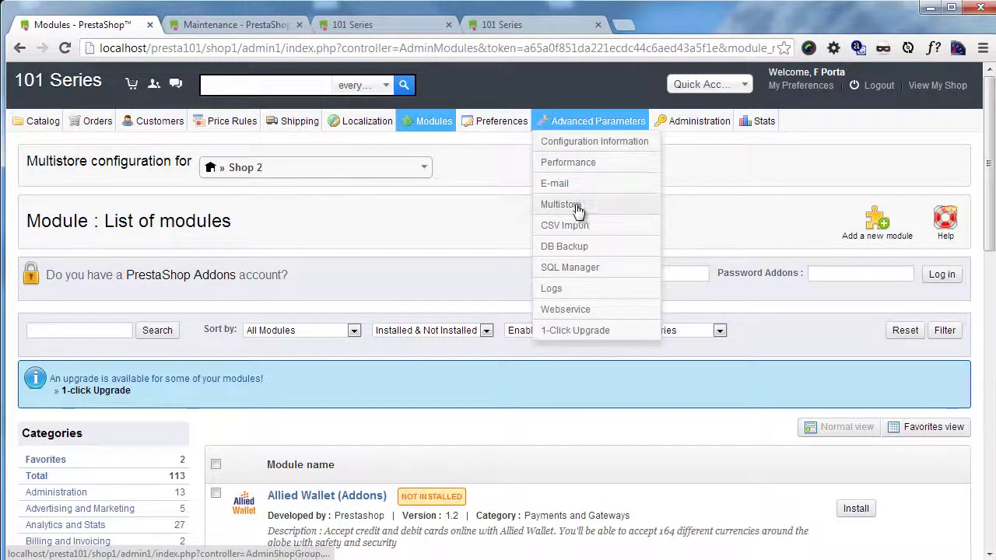
pyautogui.click(551, 204)
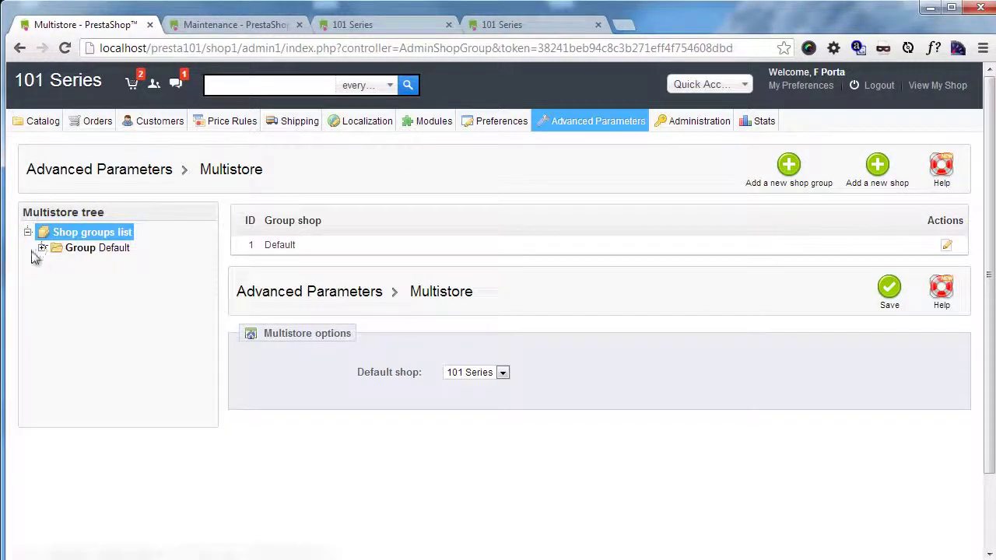
pyautogui.click(42, 247)
pyautogui.click(42, 248)
pyautogui.click(42, 249)
pyautogui.click(55, 263)
pyautogui.click(55, 284)
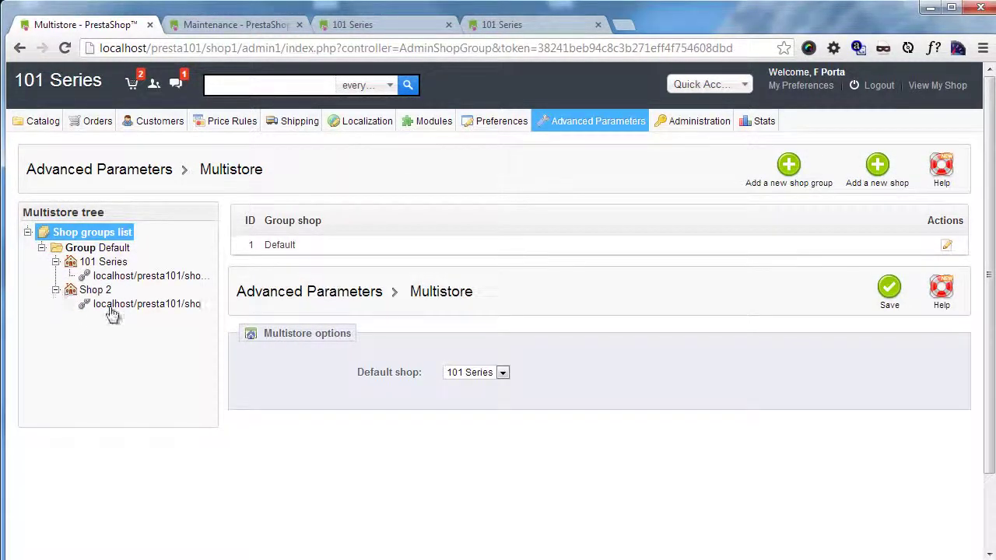
pyautogui.click(109, 312)
pyautogui.scroll(-2, 565, 354)
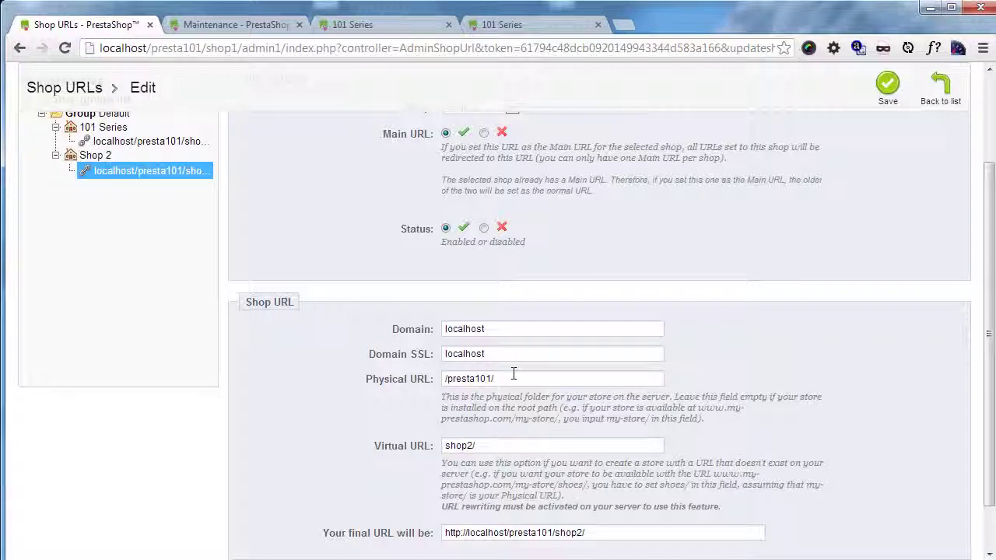
pyautogui.scroll(3, 542, 365)
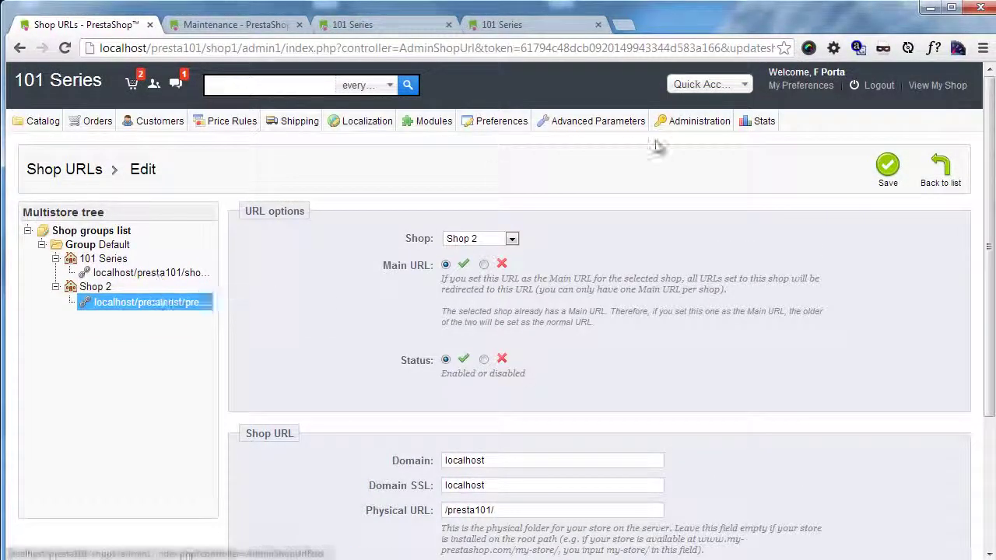